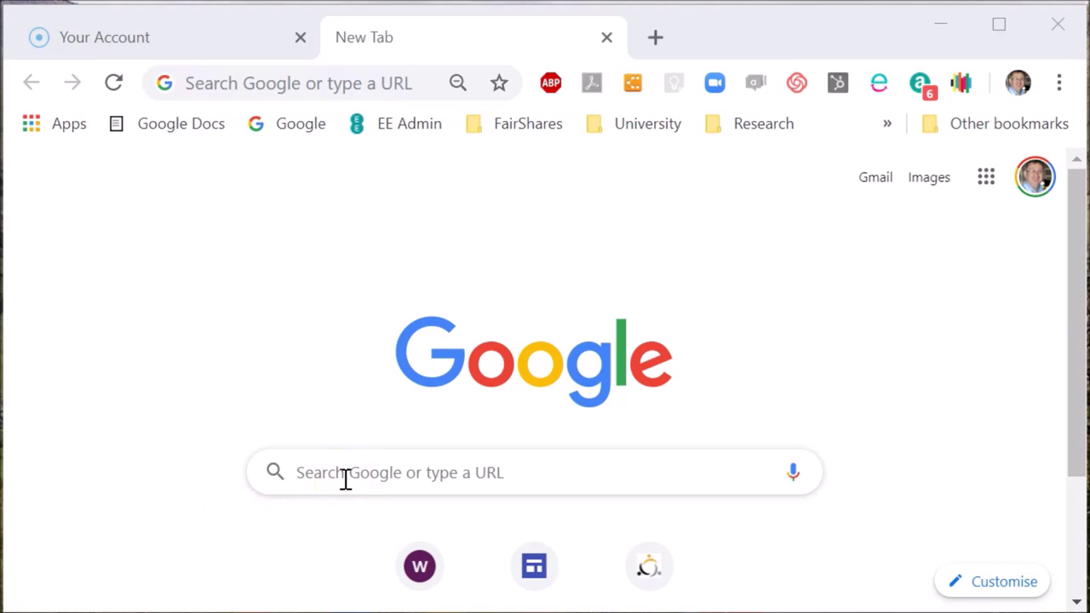
- Load fairsharesrules.org in the new Chrome tab
click(345, 478)
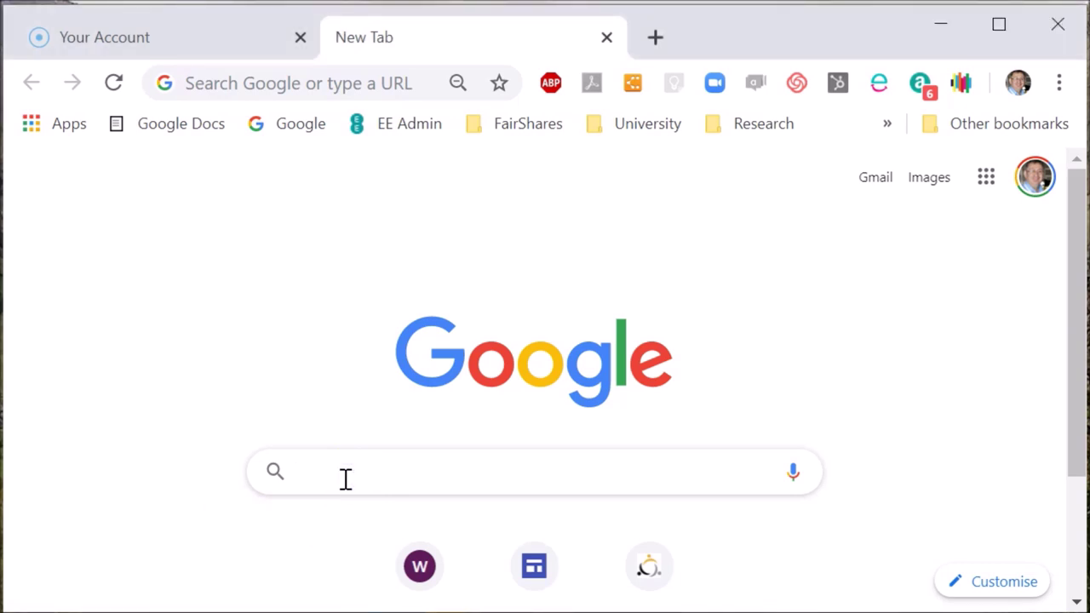
click(221, 85)
text(fairsharesrules.or)
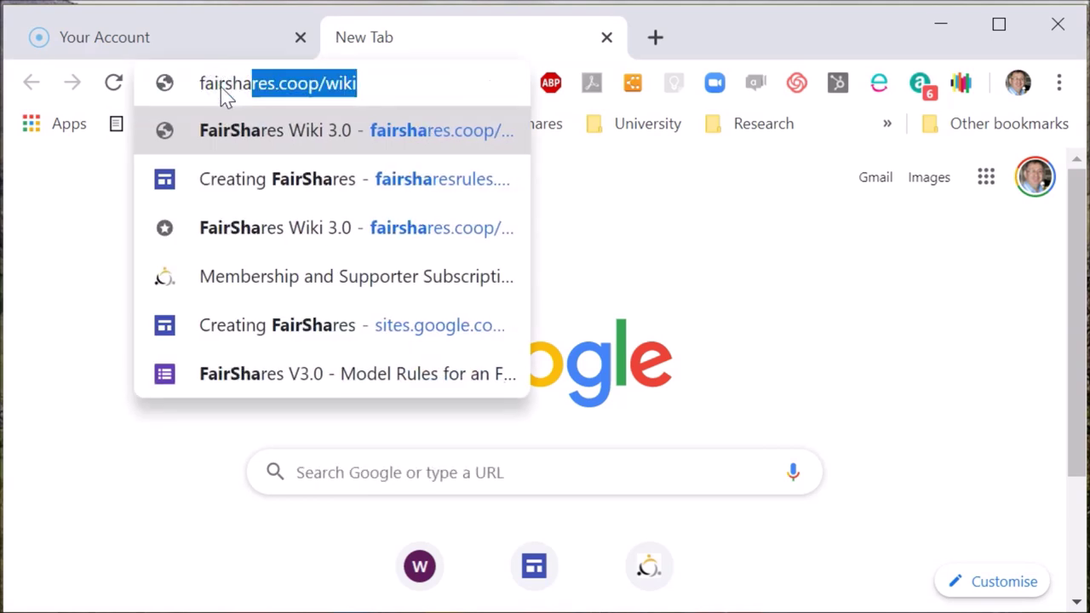
text(g)
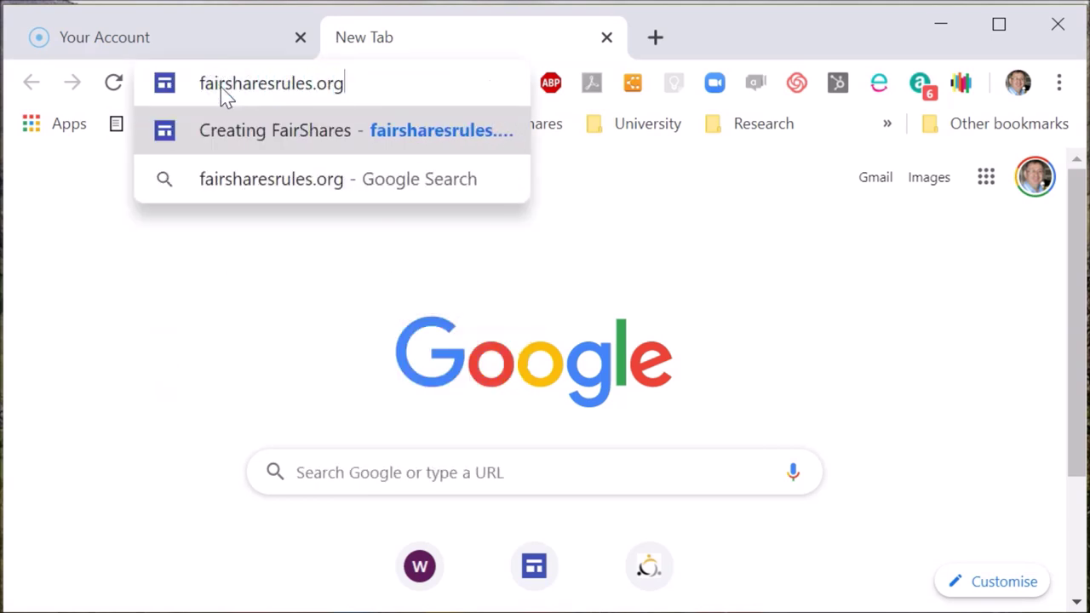
key(Return)
click(425, 202)
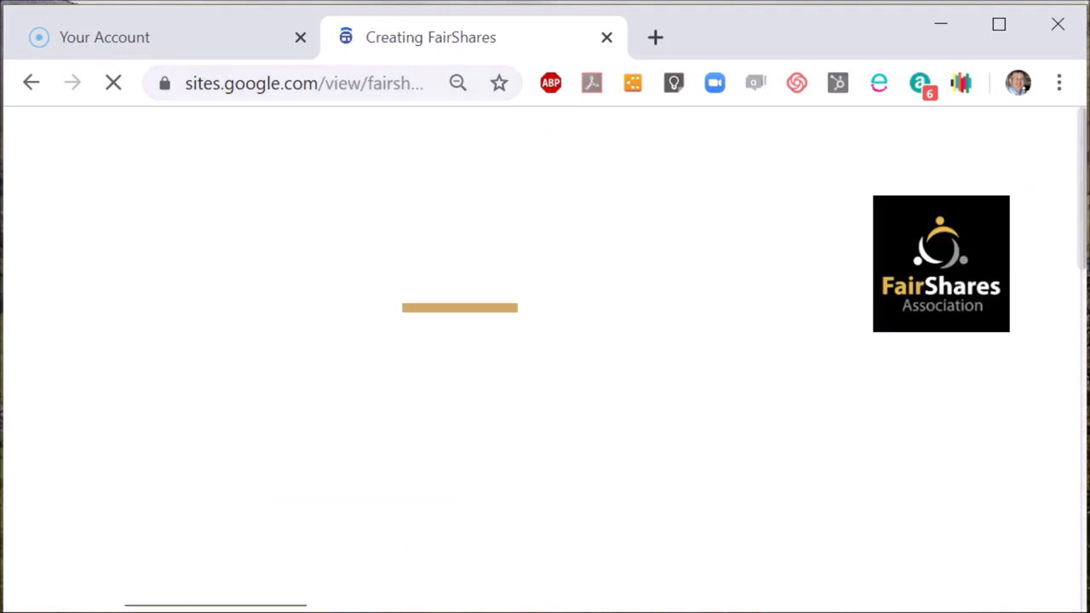
- Go to 'Generate Company Rules' and choose the England and Wales company rules form
scroll(1063, 491, down, 1)
scroll(1063, 490, down, 10)
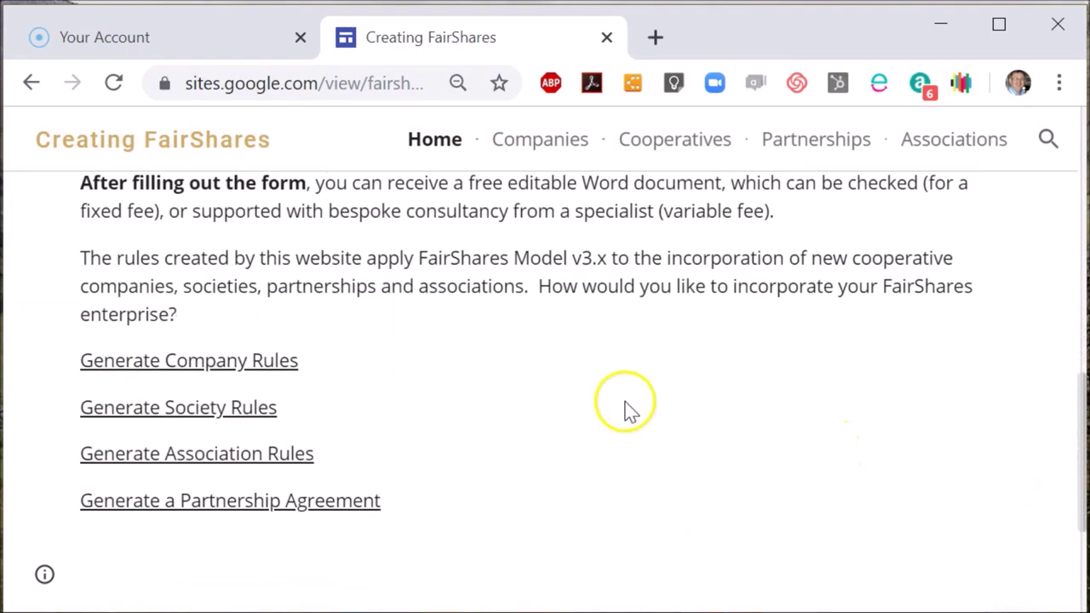
click(246, 359)
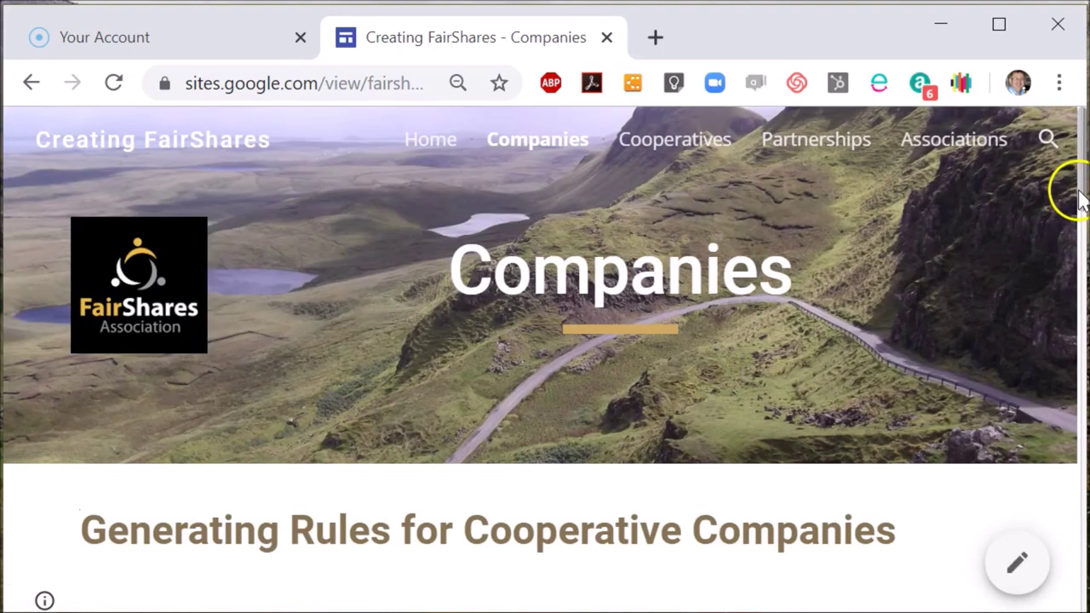
drag(1079, 200, 1075, 444)
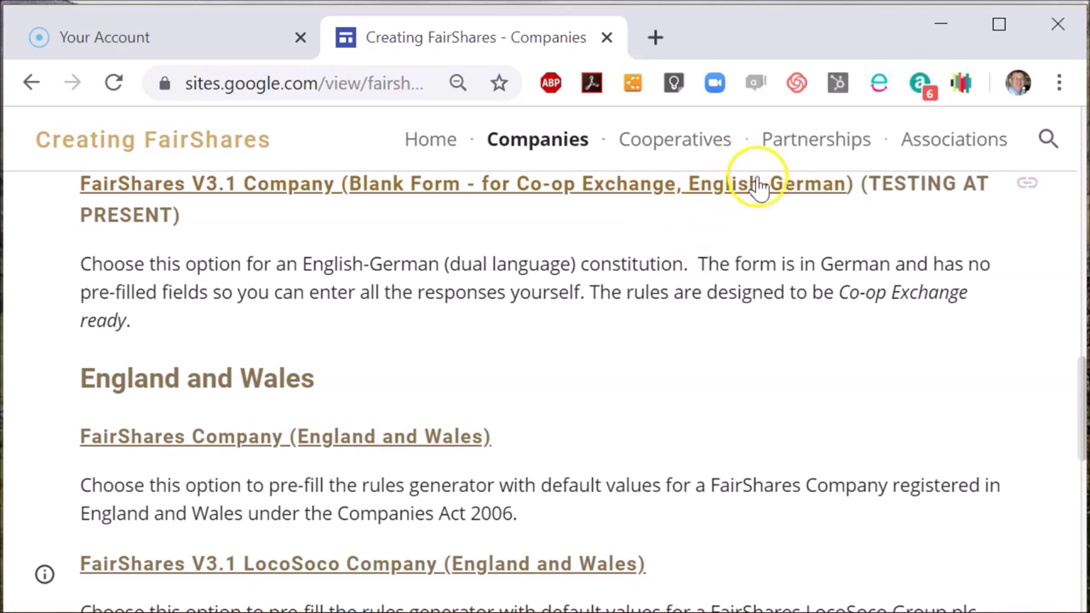
click(302, 451)
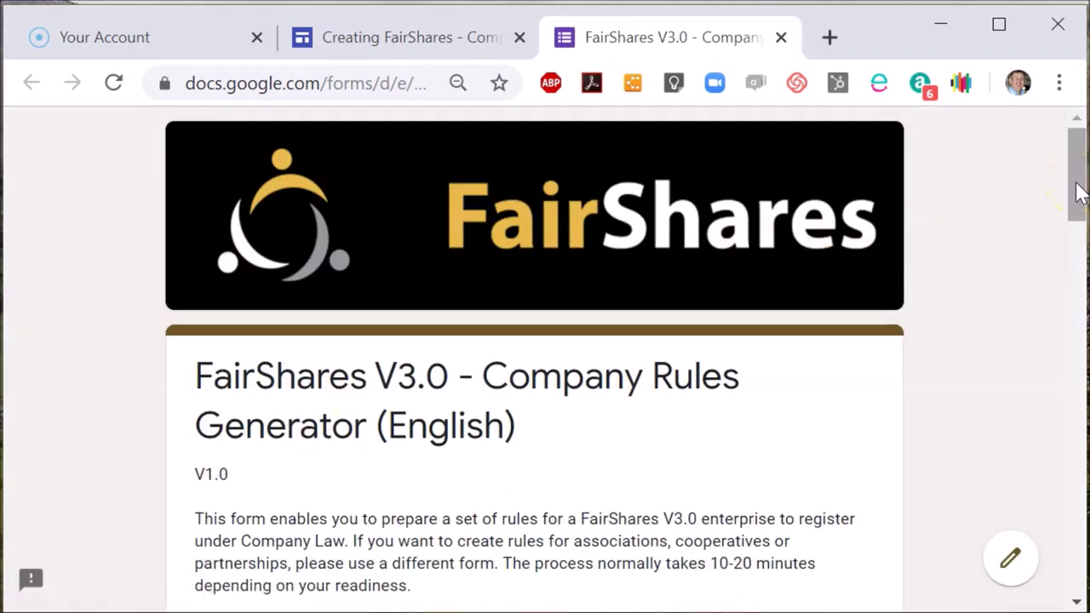
- Enter your e-mail address in the rules generator form
drag(1077, 189, 1077, 239)
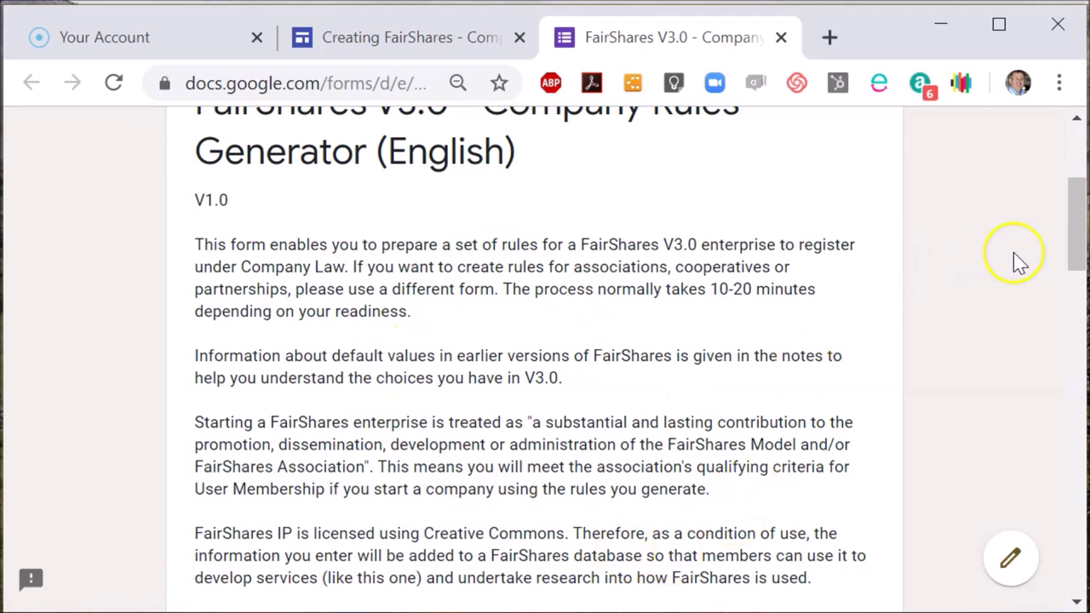
drag(1077, 255, 1060, 398)
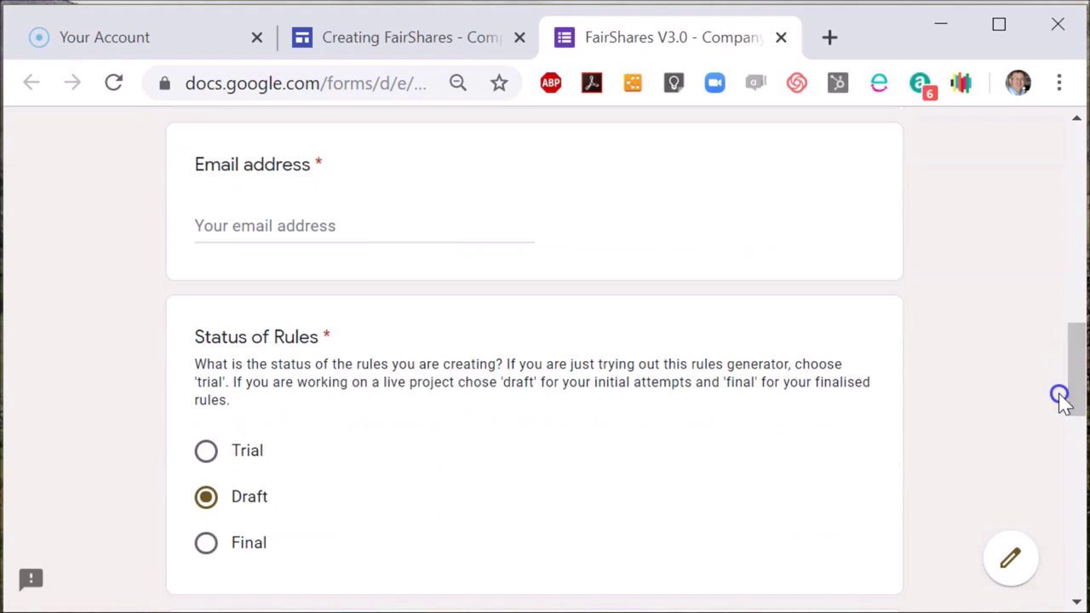
click(410, 234)
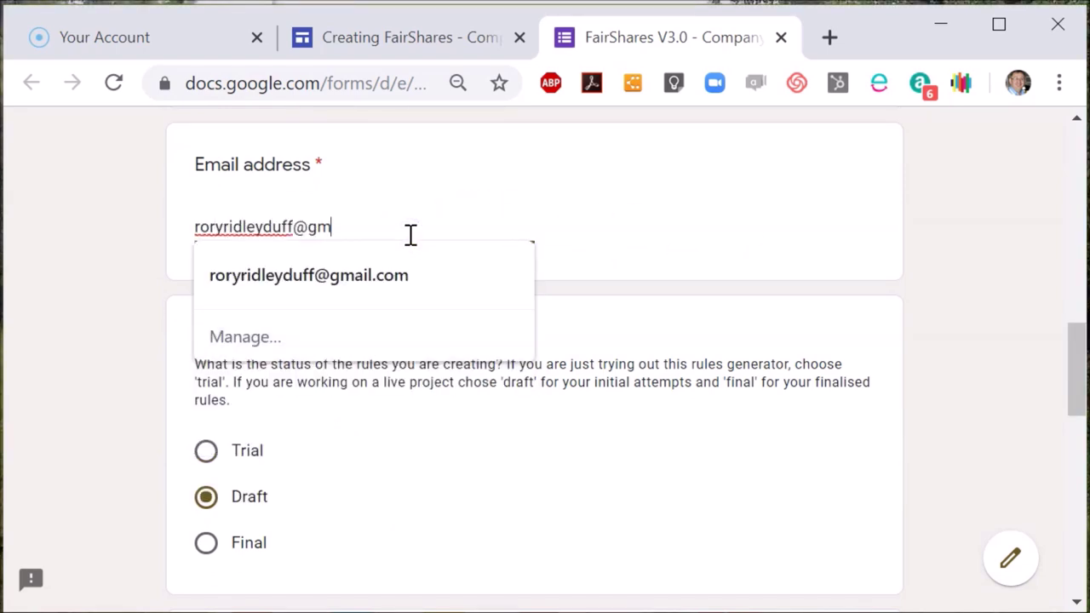
key(Tab)
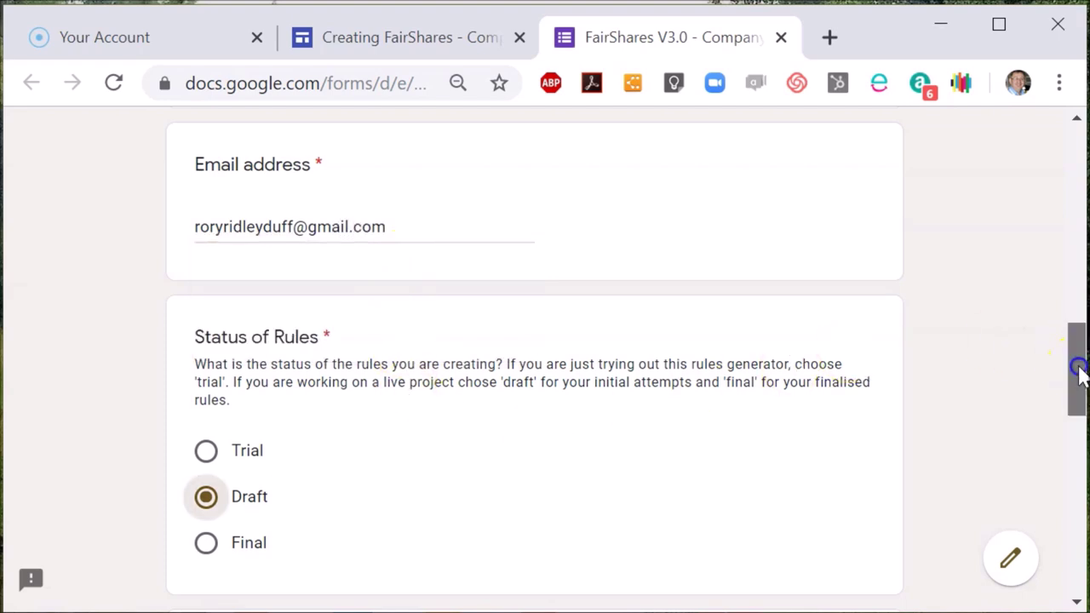
- Keep the rules status as Draft and continue to the next page
drag(1079, 372, 1077, 408)
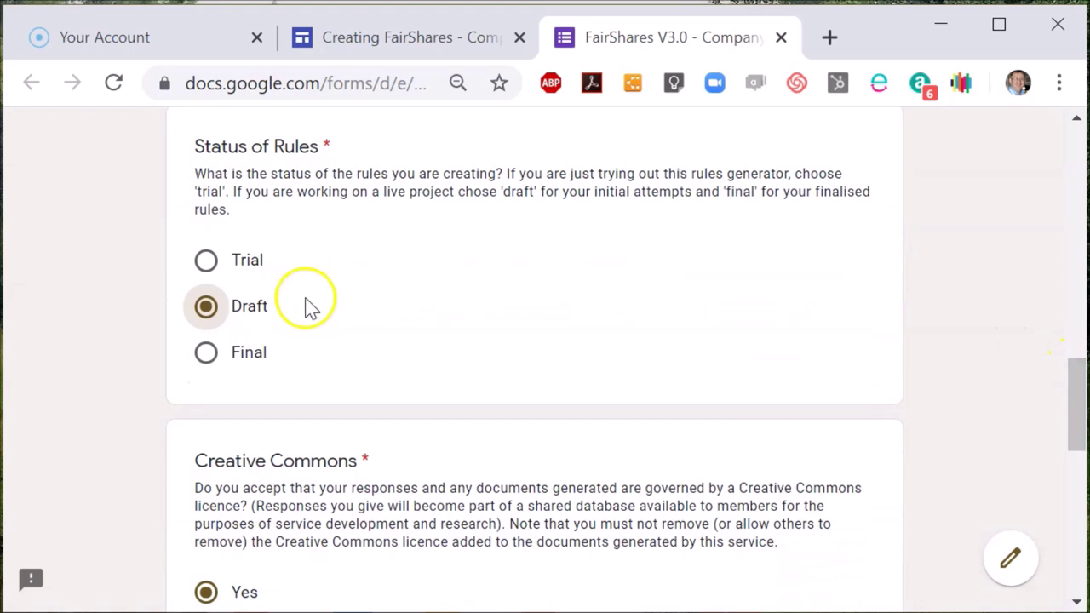
click(210, 311)
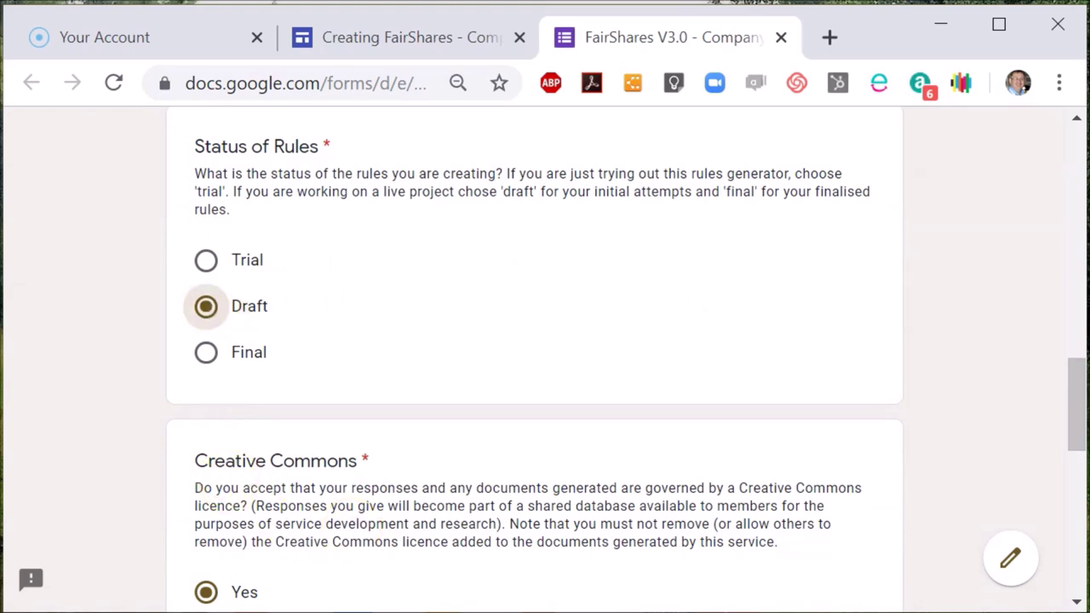
drag(1080, 383, 1078, 453)
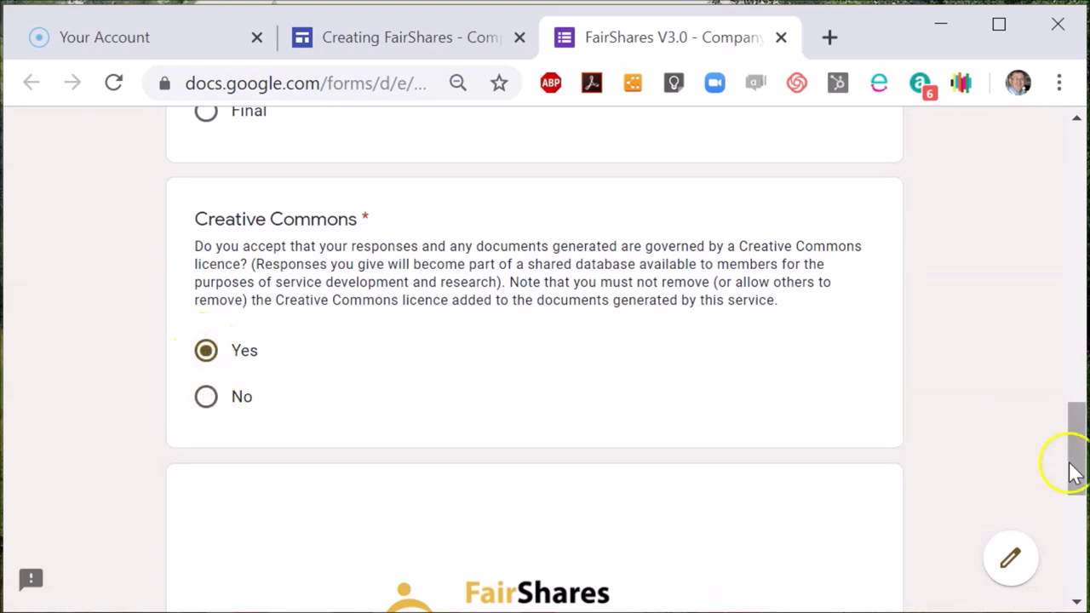
drag(1075, 475, 1064, 545)
click(199, 579)
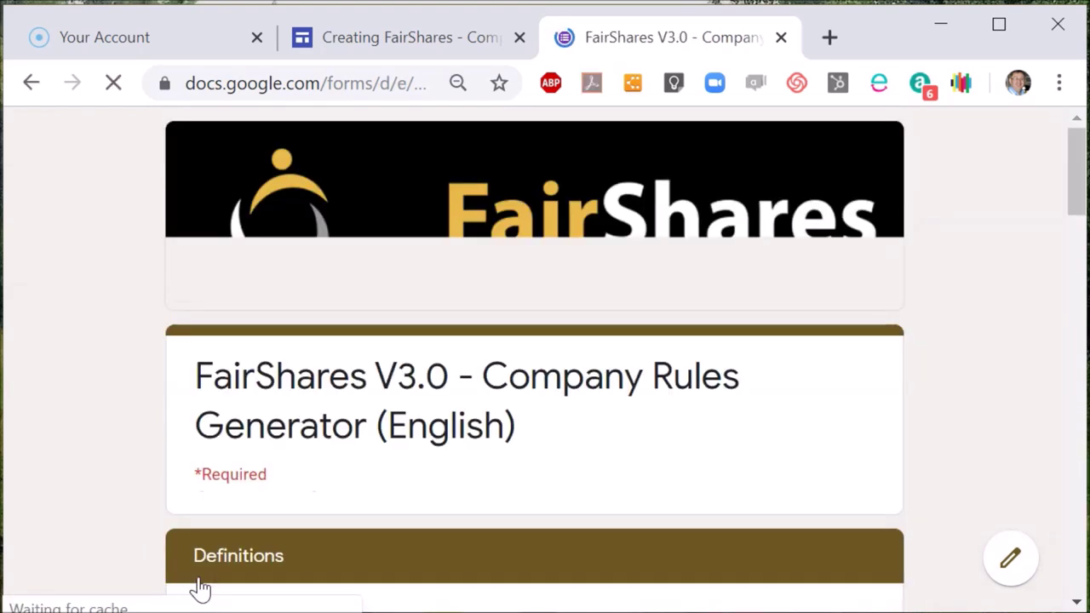
- Replace the placeholder first name and enter your last name, fixing a surname typo
drag(1077, 196, 1074, 298)
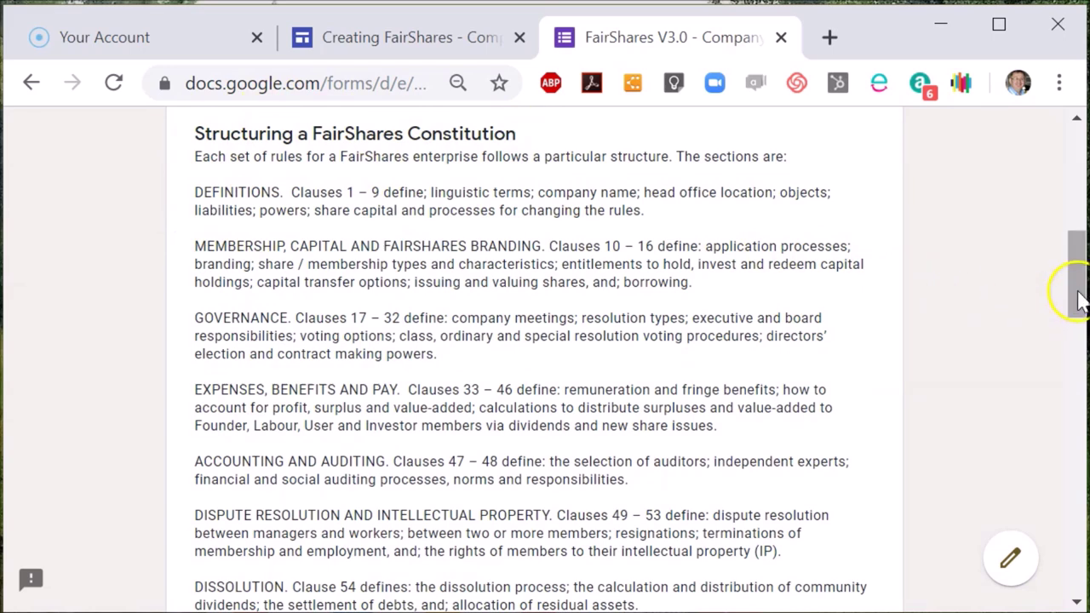
drag(1077, 298, 1075, 441)
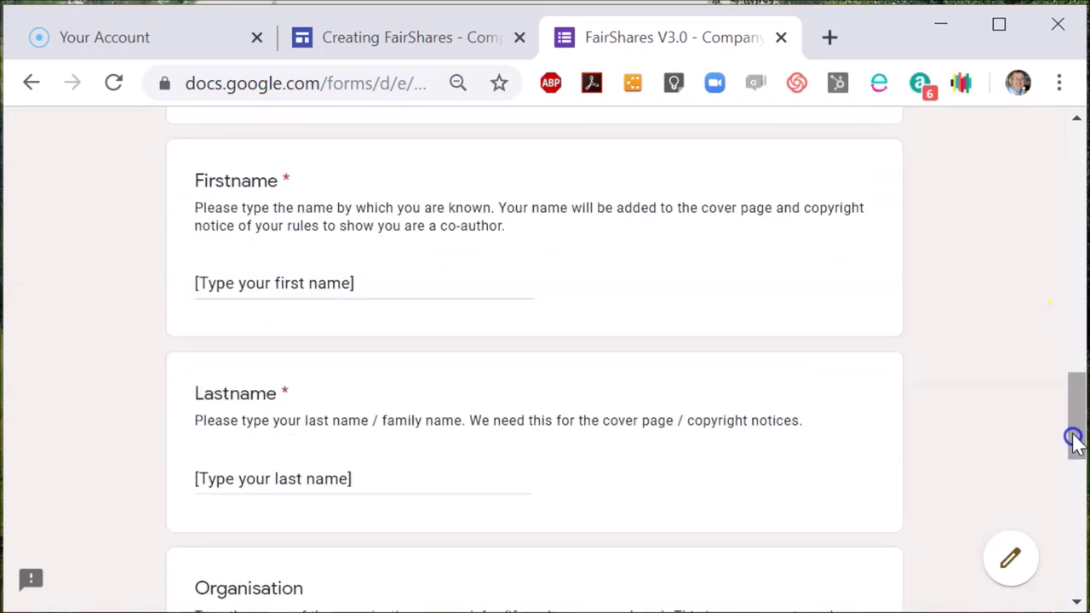
click(382, 280)
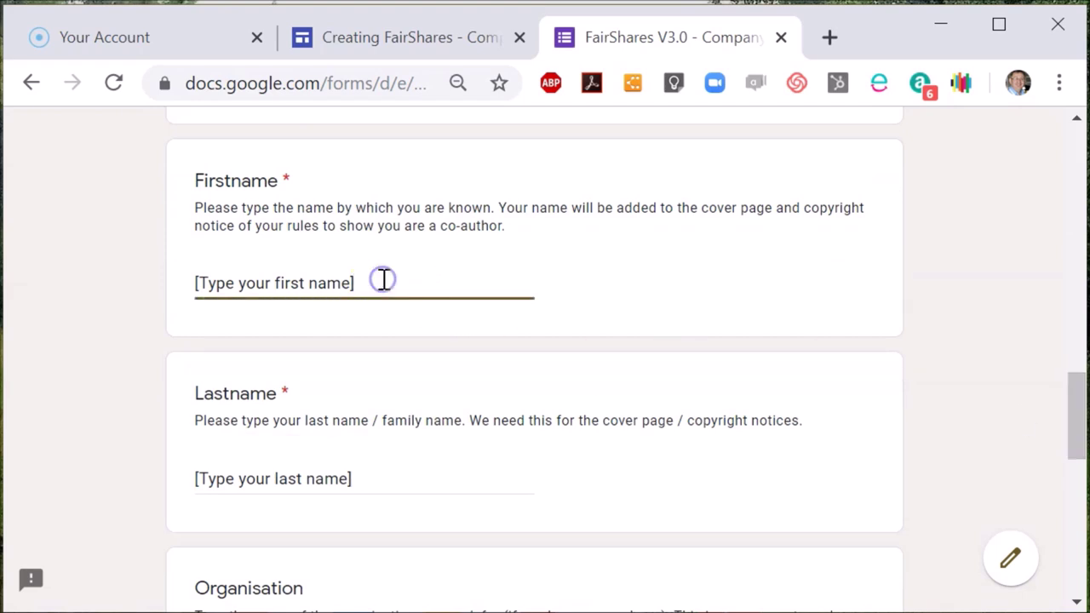
triple_click(383, 281)
text(Rory)
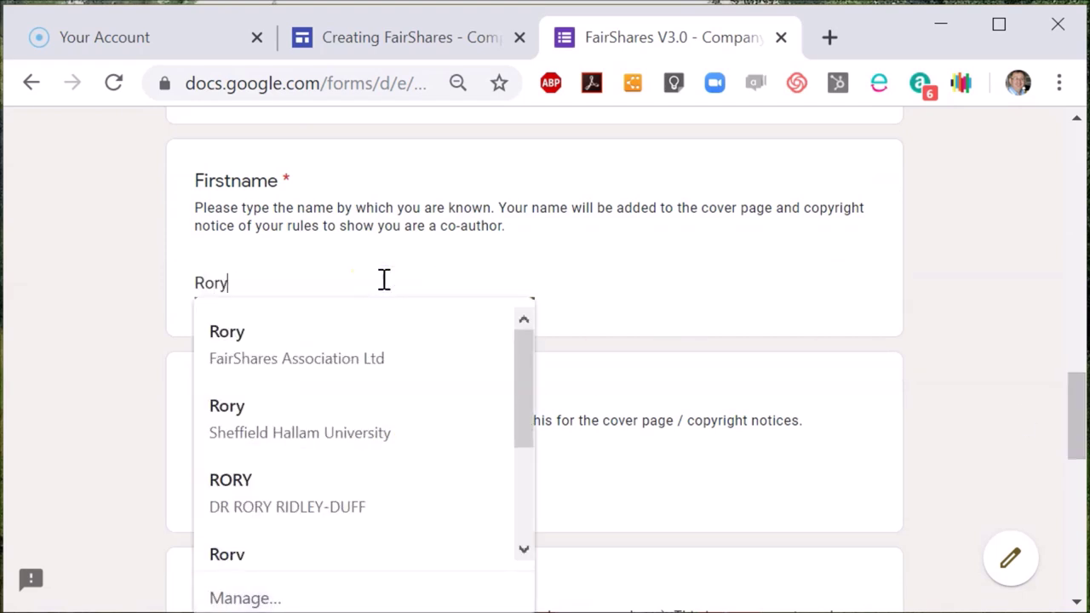
key(Tab)
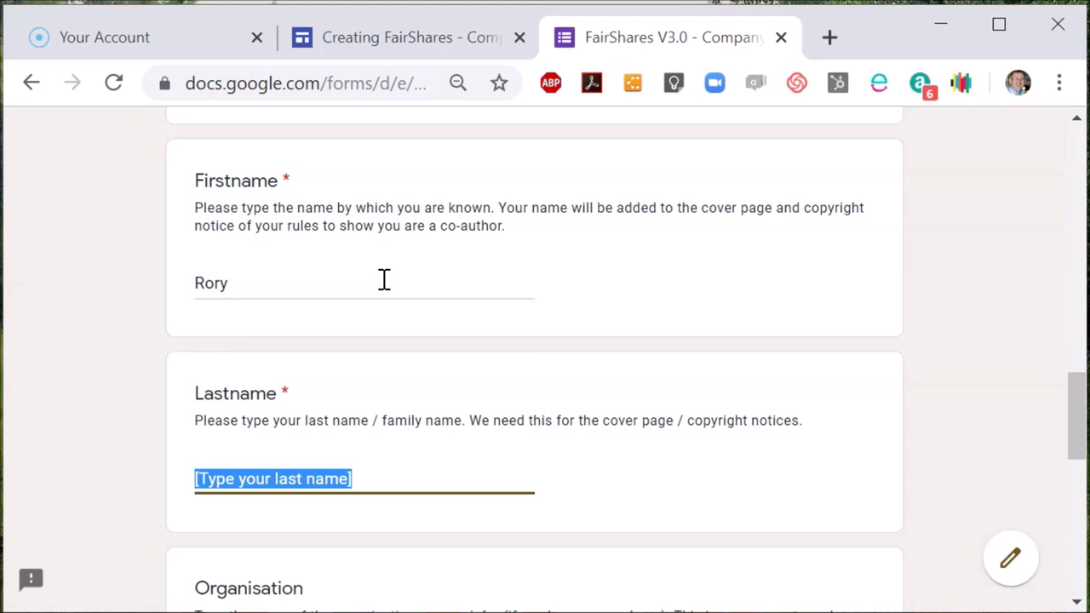
text(Riley)
key(BackSpace)
key(BackSpace)
key(BackSpace)
text(d)
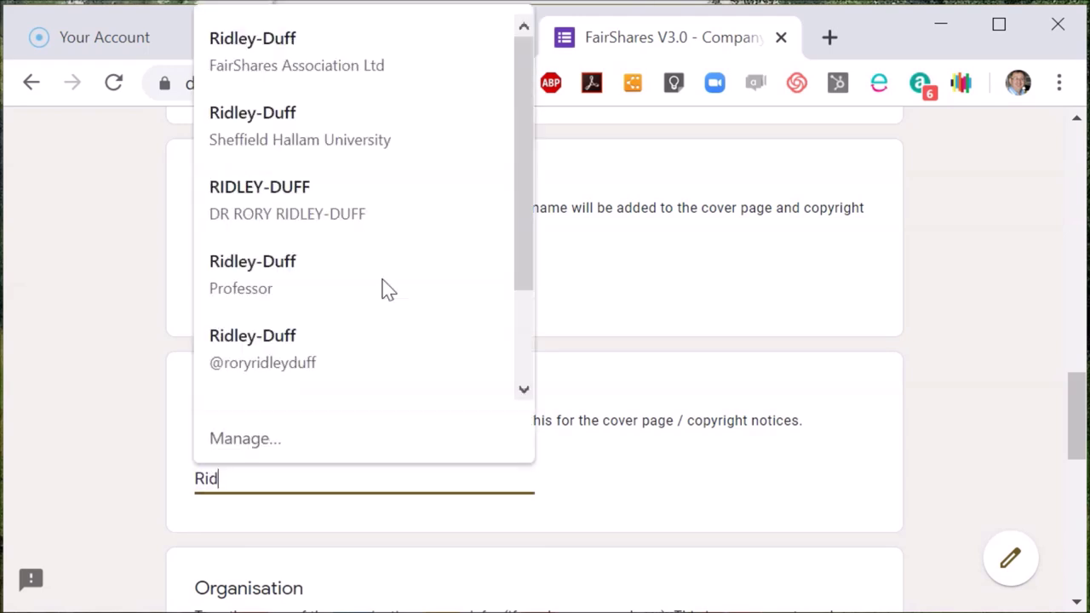
text(ley-Duff)
key(Tab)
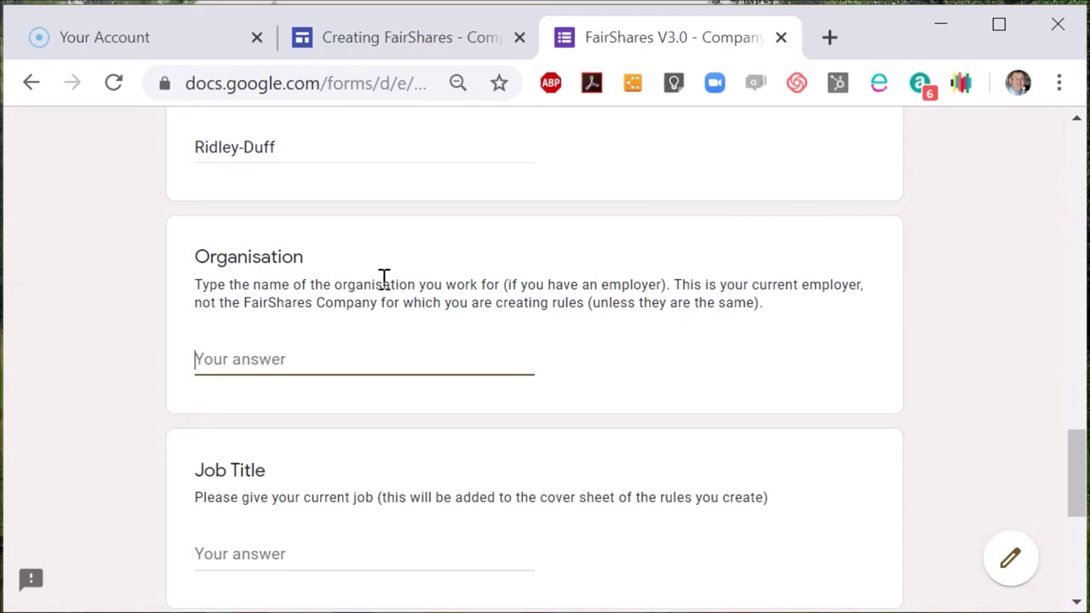
text(FairShares Association Ltd)
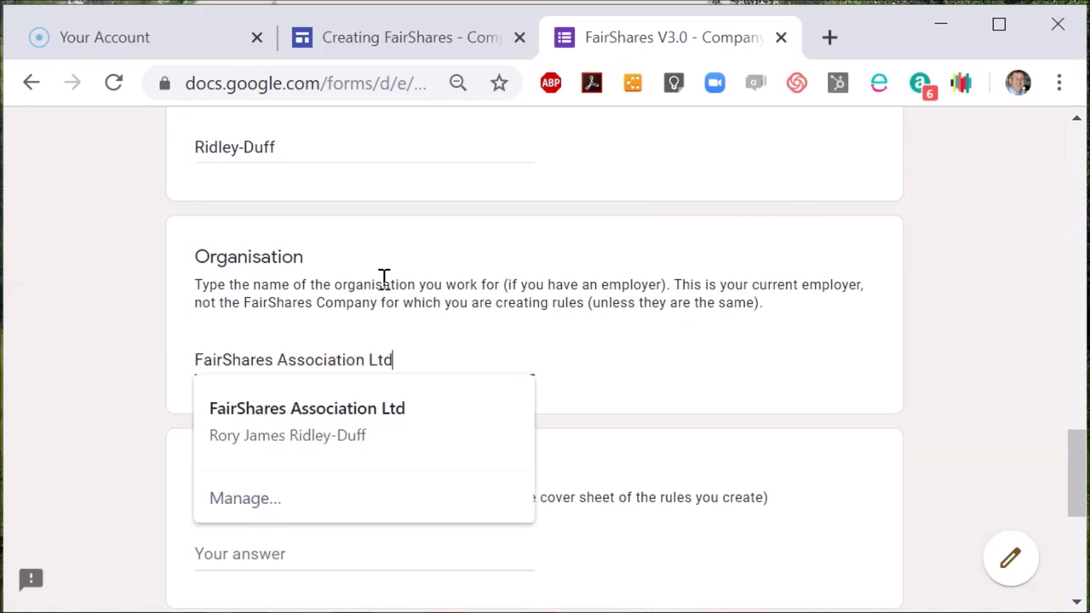
key(Tab)
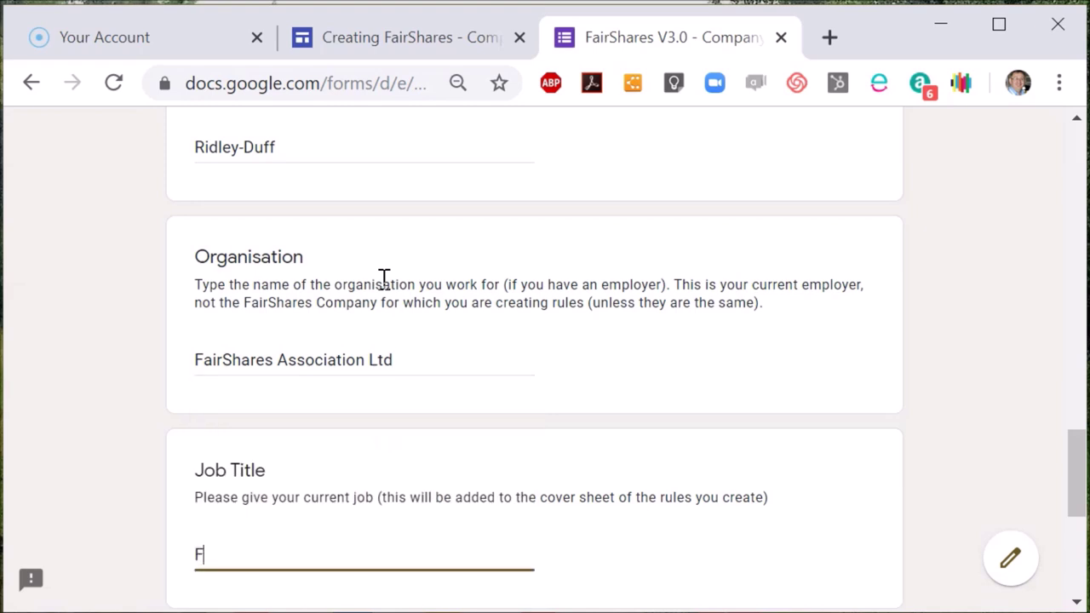
text(Co-Founder)
key(Tab)
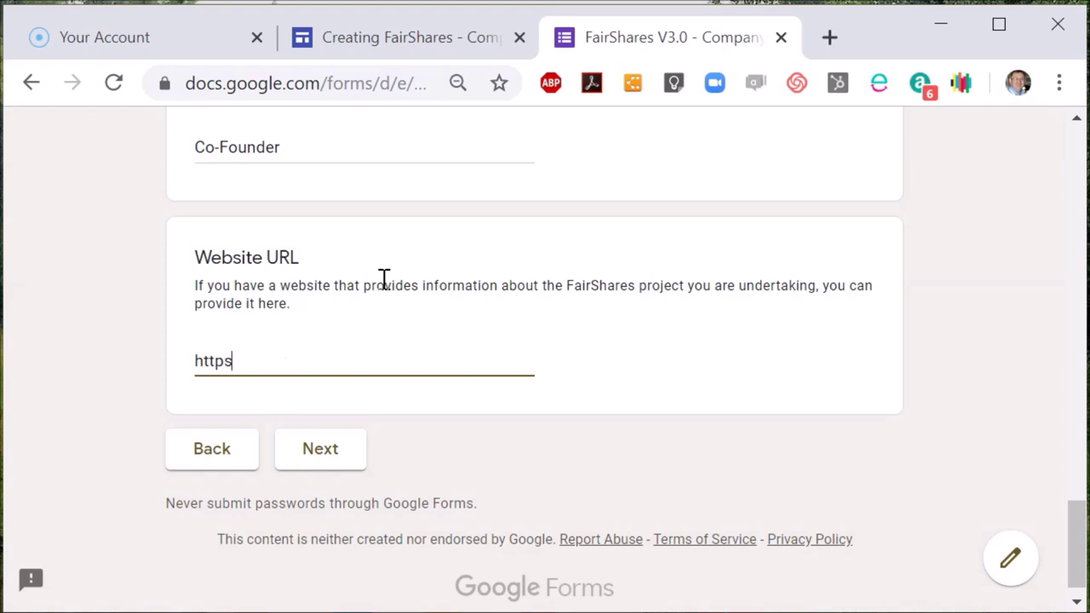
text(https://fairshares.coop)
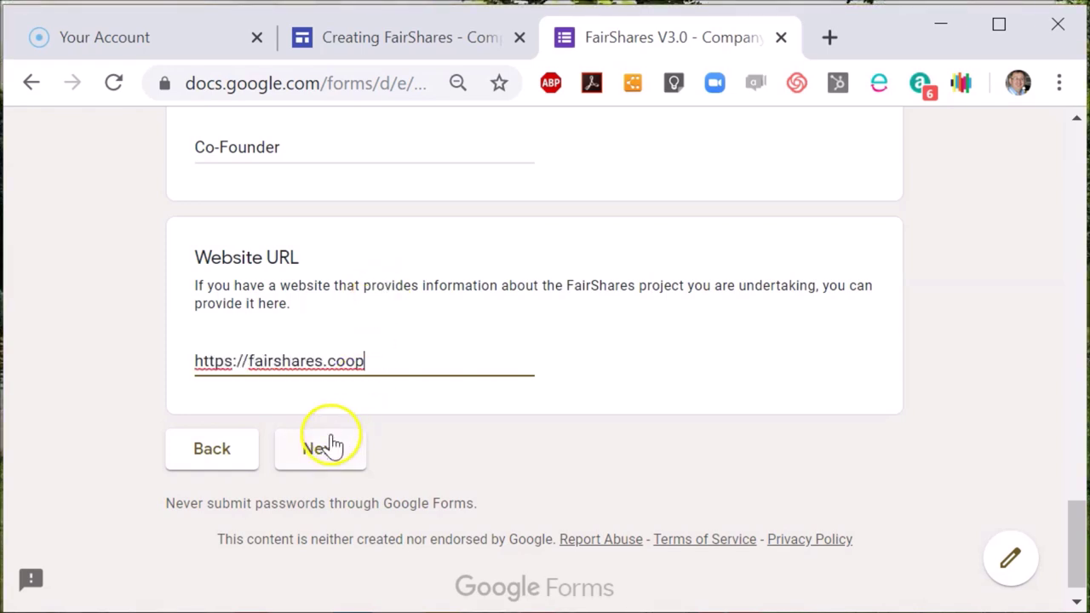
click(331, 447)
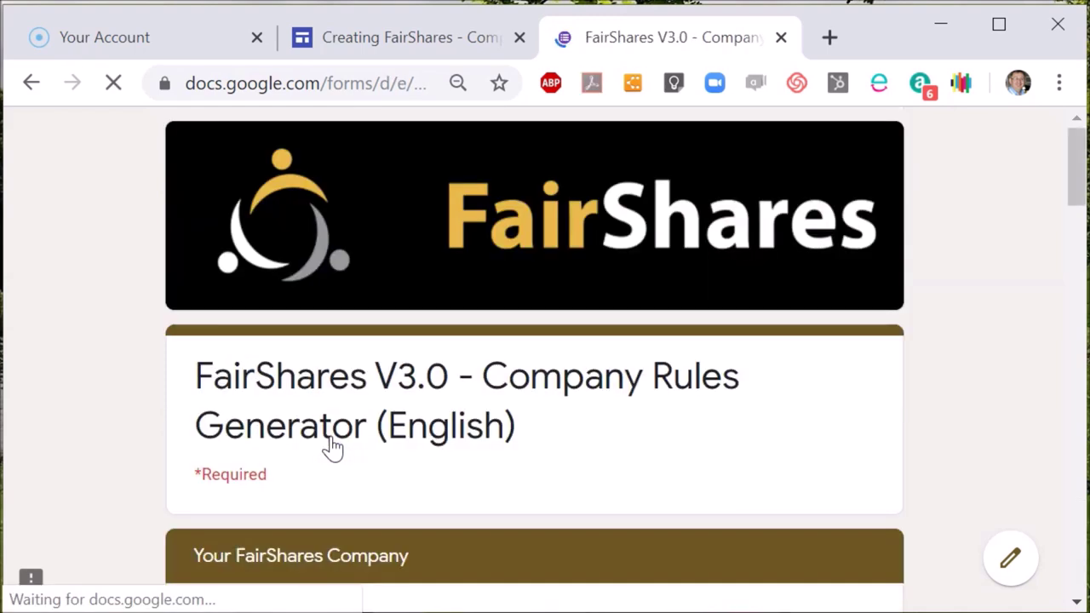
- Keep Articles of Association as the rules type
click(1073, 124)
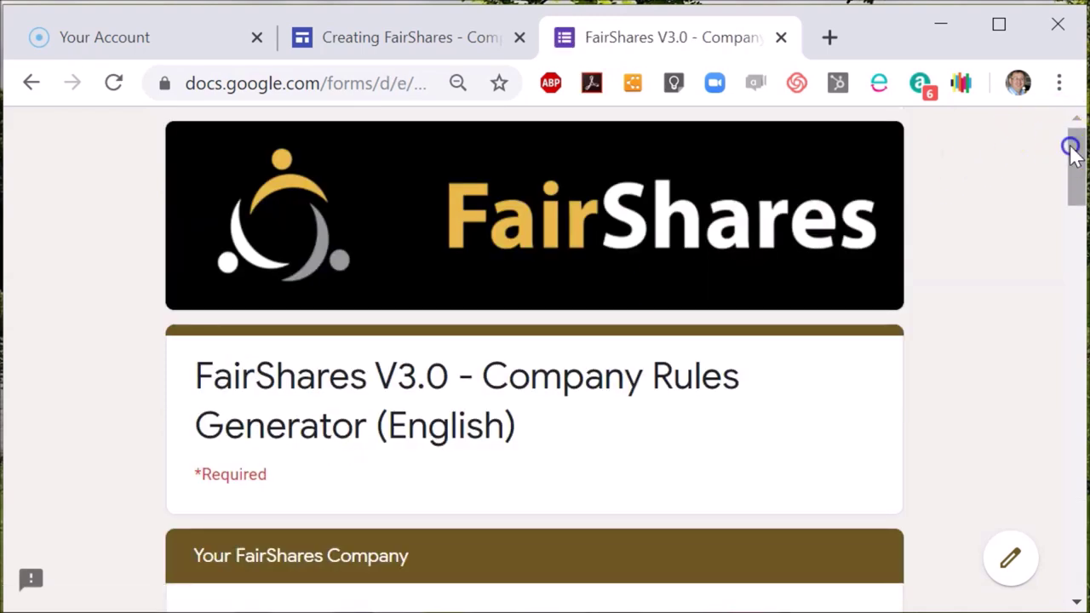
drag(1072, 147, 1071, 214)
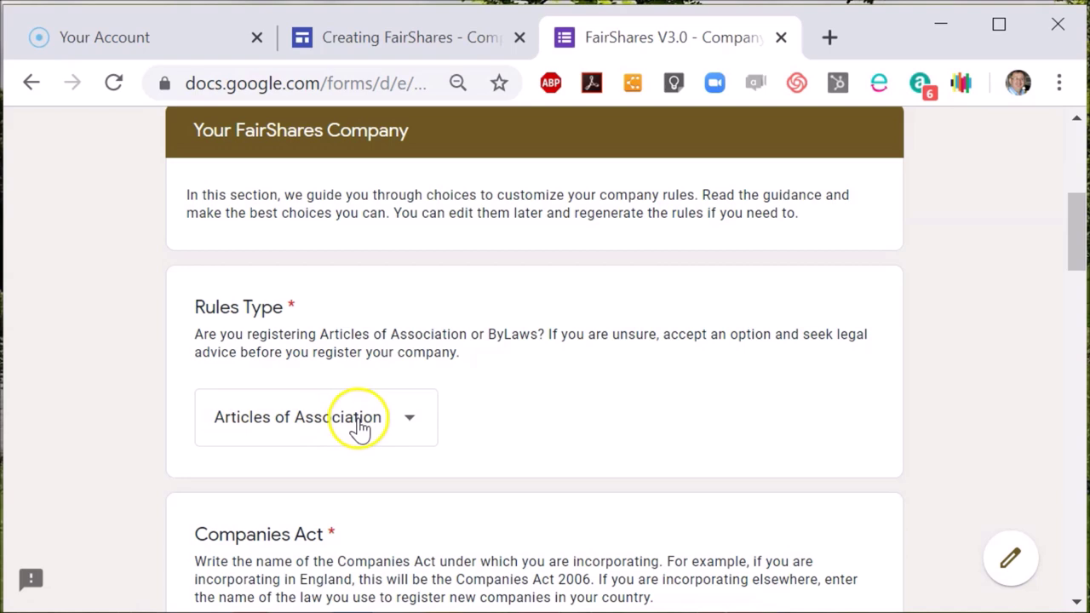
click(410, 423)
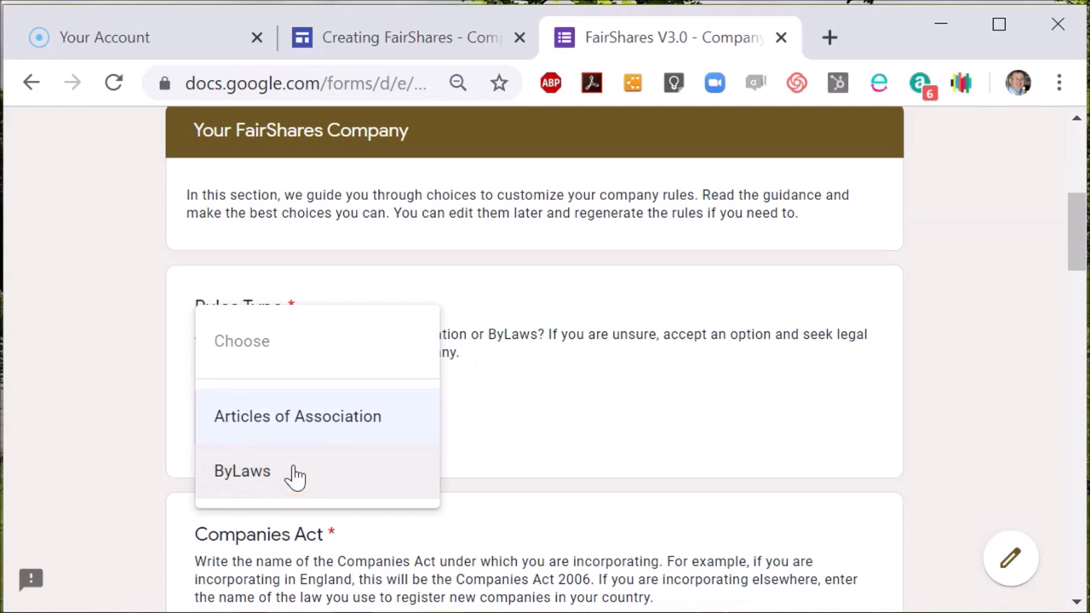
click(297, 438)
click(297, 418)
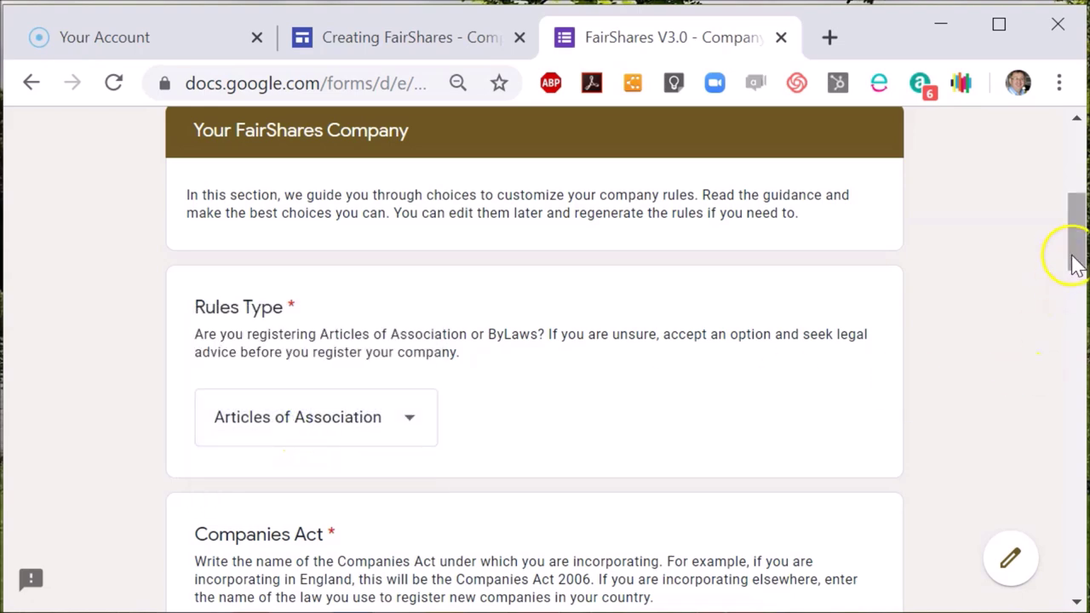
- Replace the placeholder company name with 'Create a Better Life Ltd'
drag(1072, 257, 1076, 317)
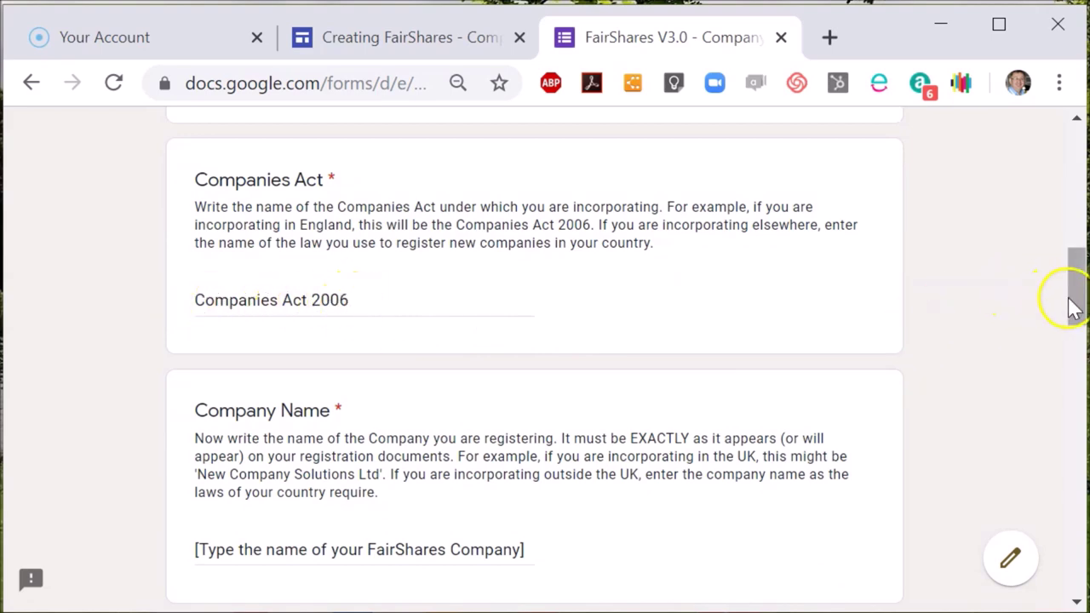
drag(1072, 298, 1070, 345)
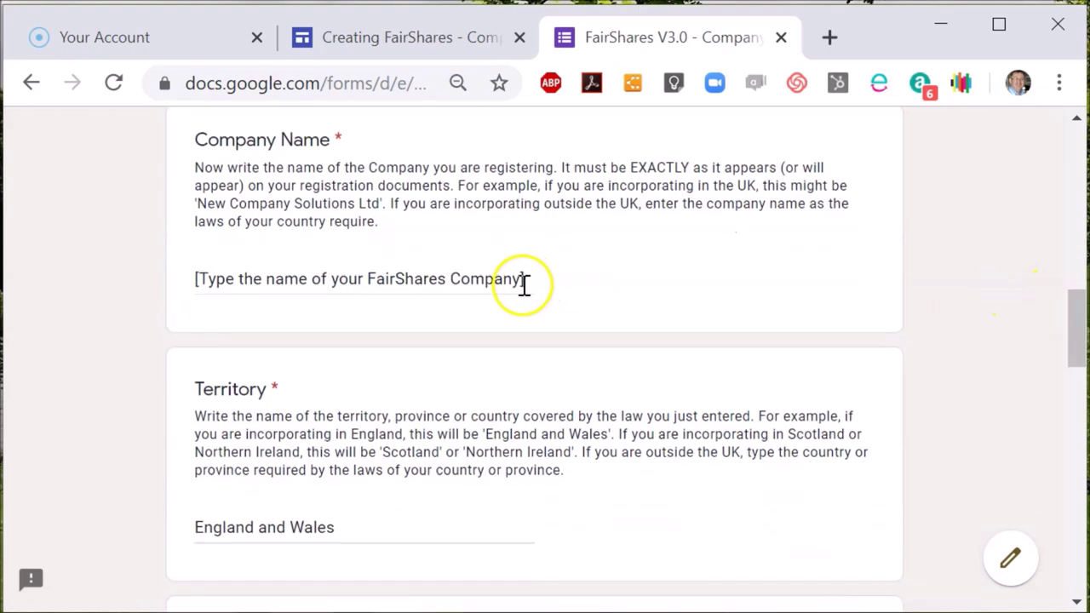
key(ctrl+shift+Left)
key(ctrl+shift+Left)
key(ctrl+shift+Left)
key(ctrl+shift+Left)
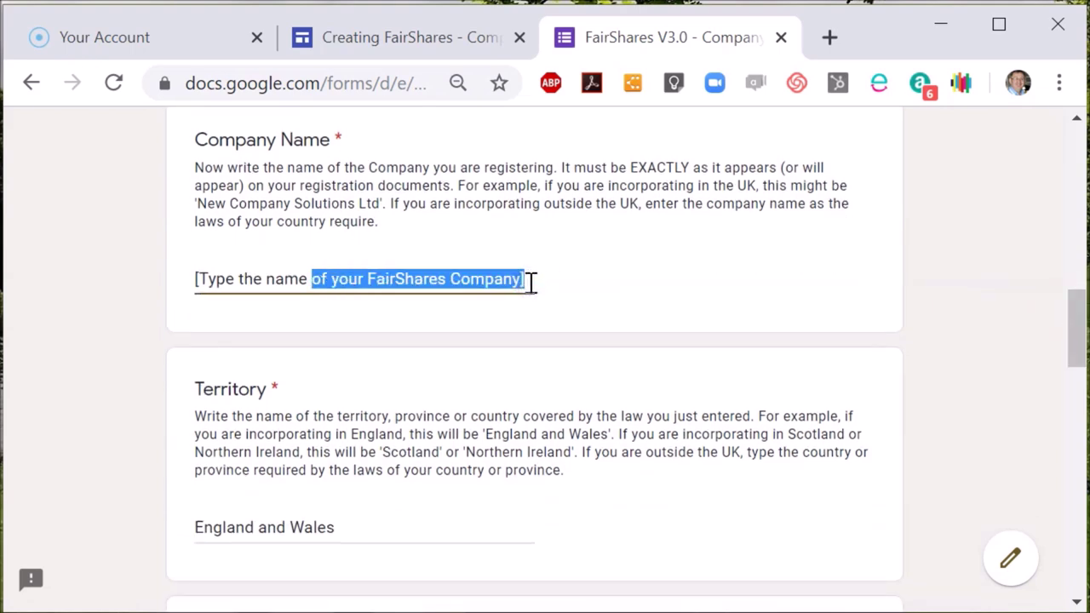
text(Create a Better Life Ltd)
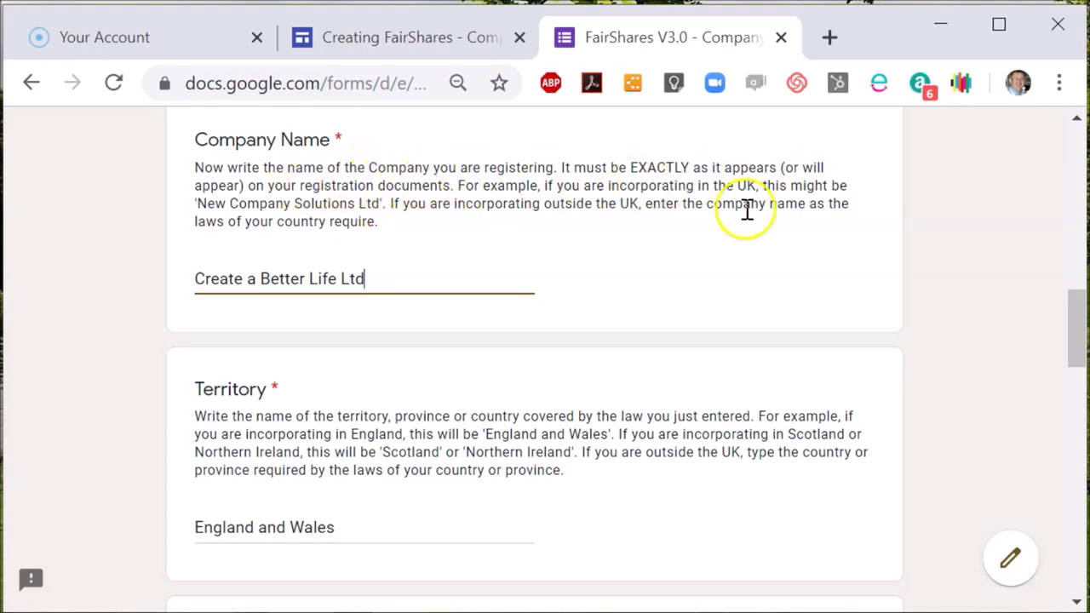
drag(1073, 325, 1071, 407)
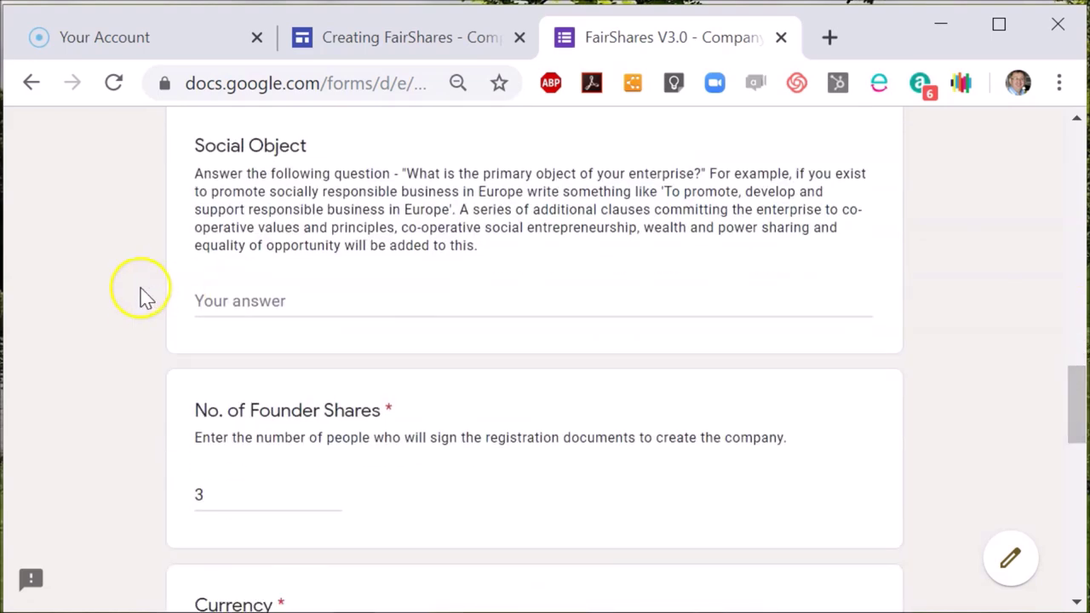
- Enter 'To improve the life chances of company members.' as the social object and continue
click(226, 302)
text(To)
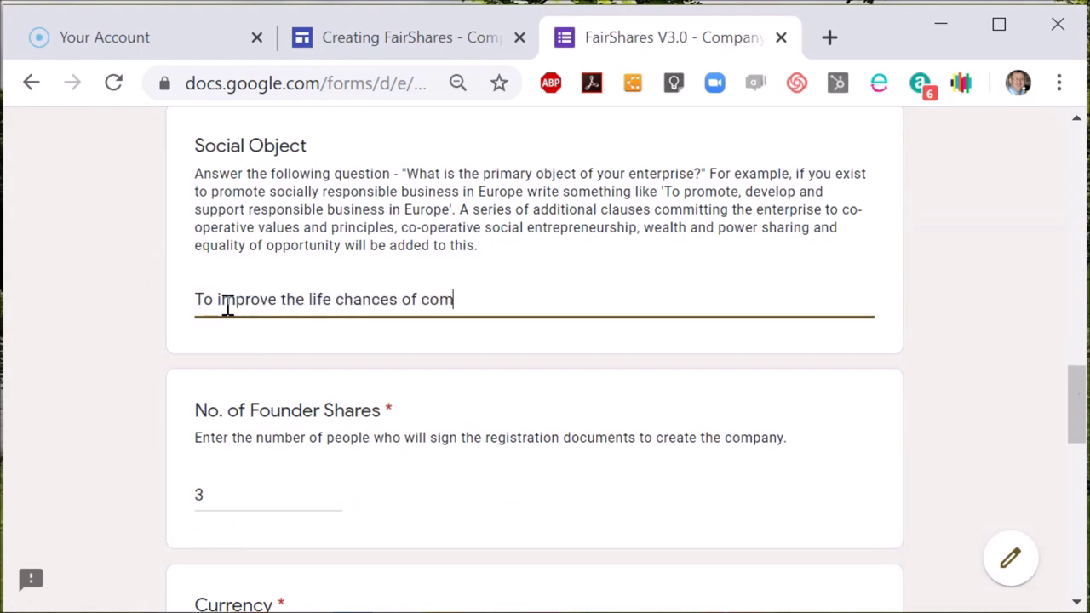
text(members.)
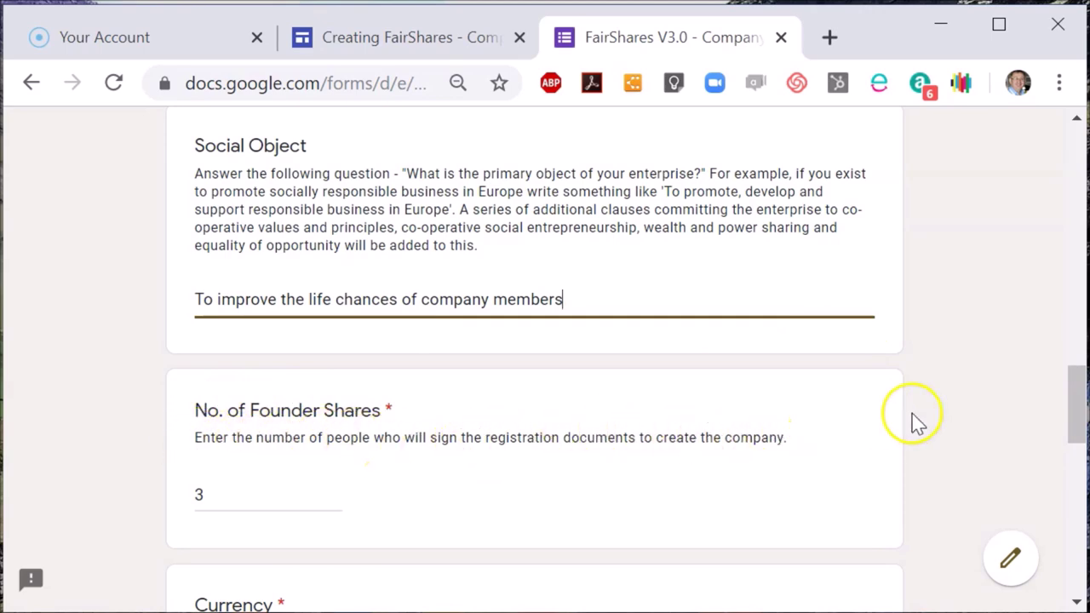
drag(1071, 426, 1074, 462)
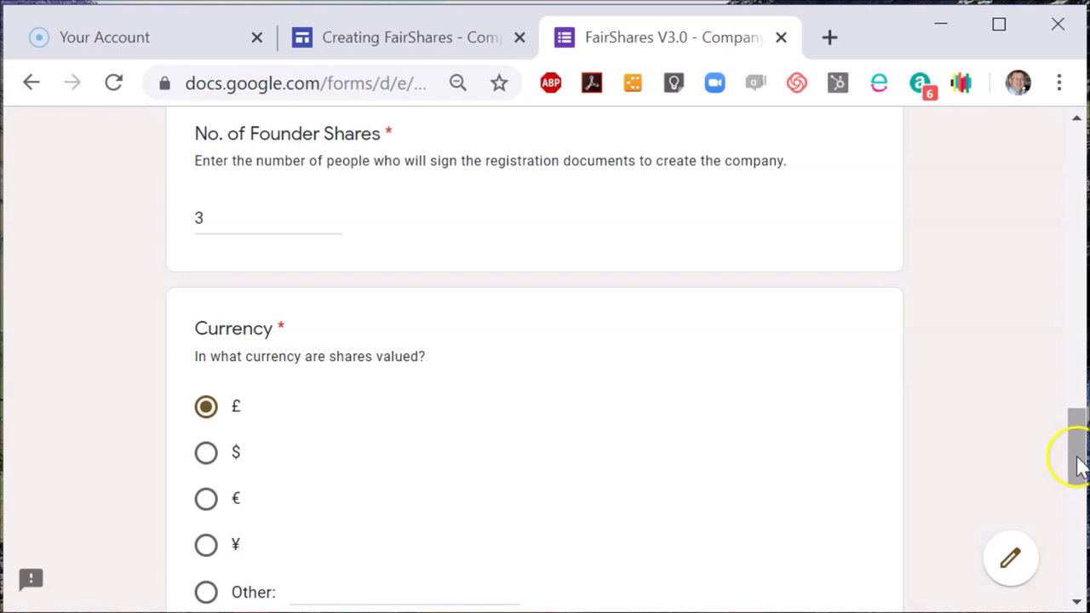
drag(1077, 469, 1081, 570)
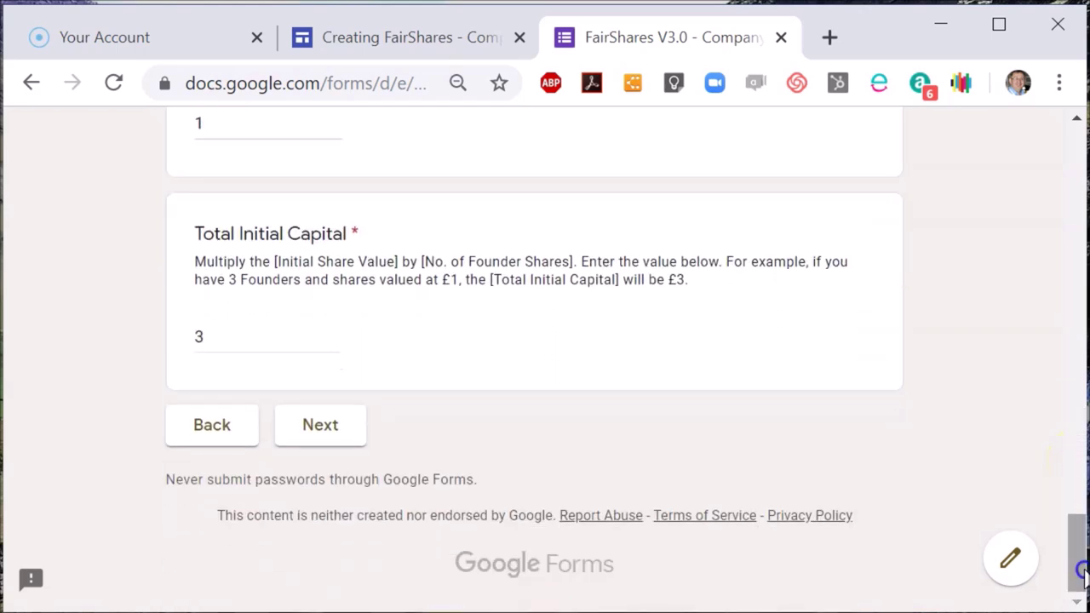
click(312, 439)
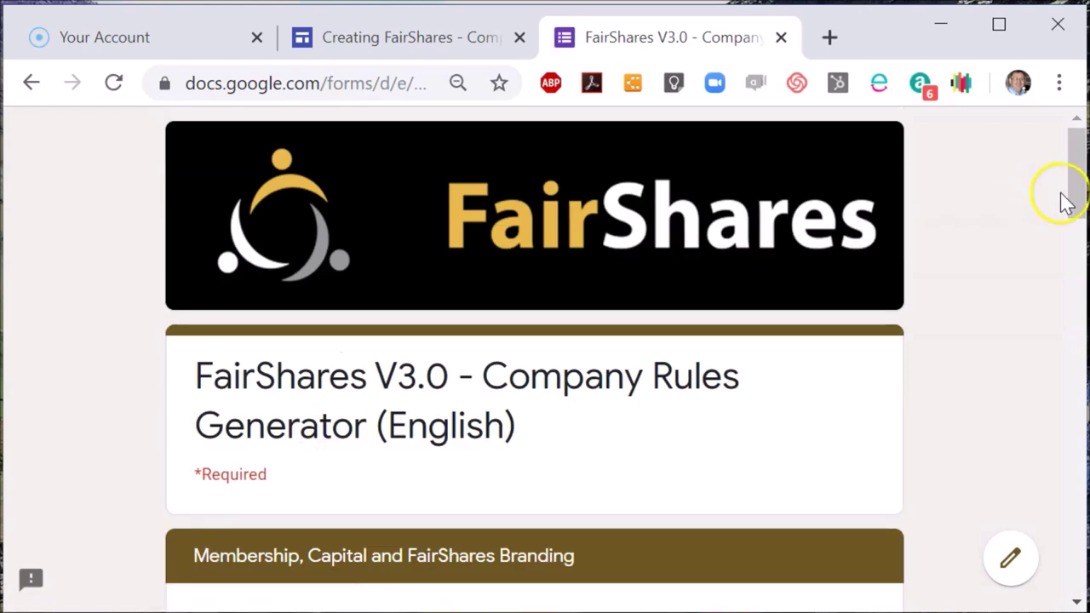
- Choose Founder as the founder shares name and continue to the Governance page
drag(1074, 195, 1077, 298)
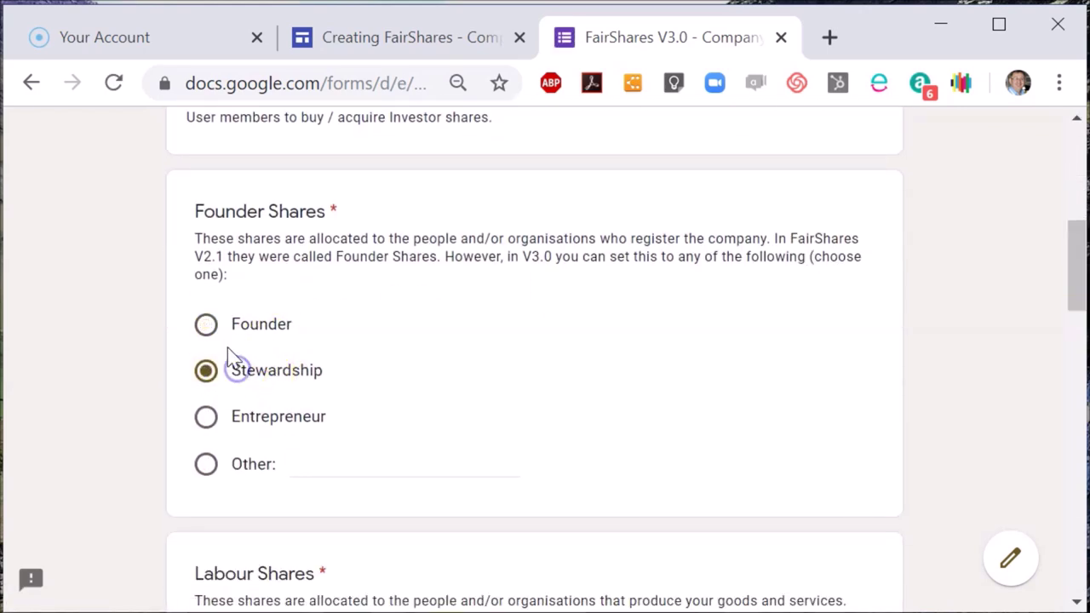
click(209, 334)
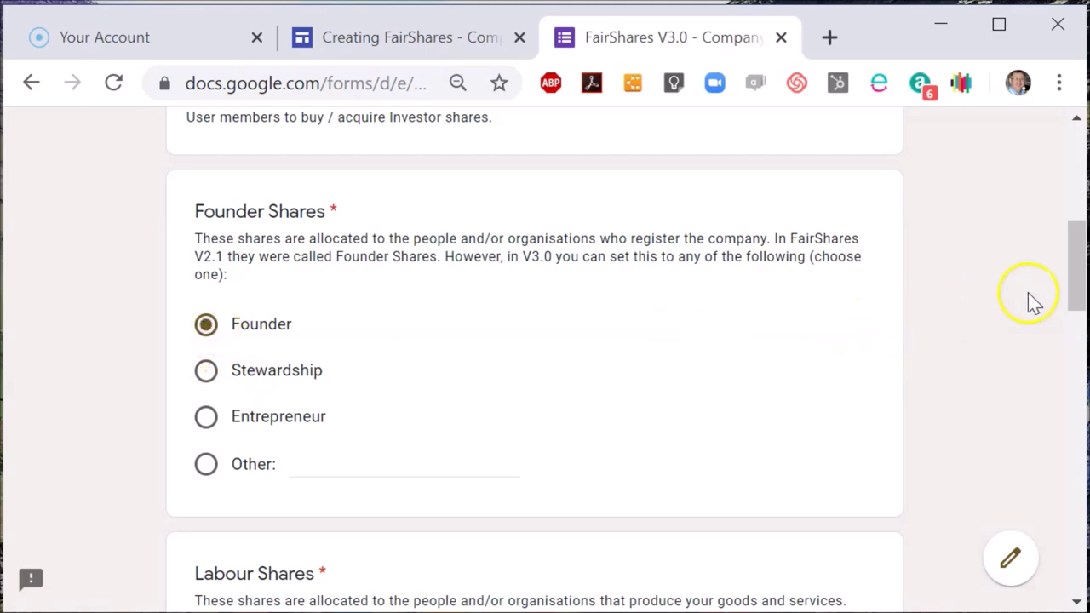
drag(1077, 291, 1083, 482)
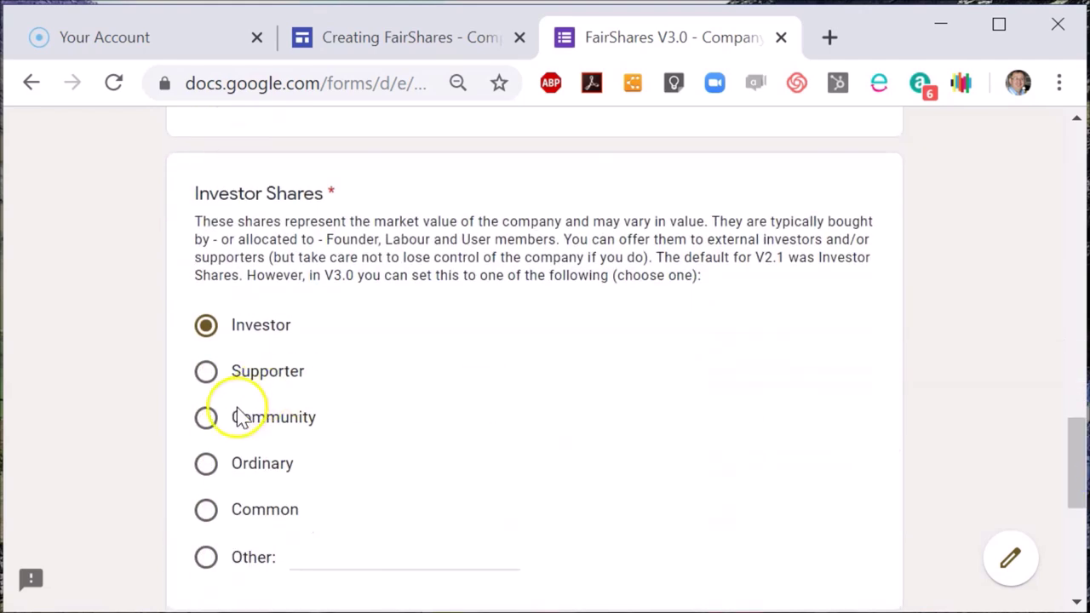
drag(1080, 452, 1068, 541)
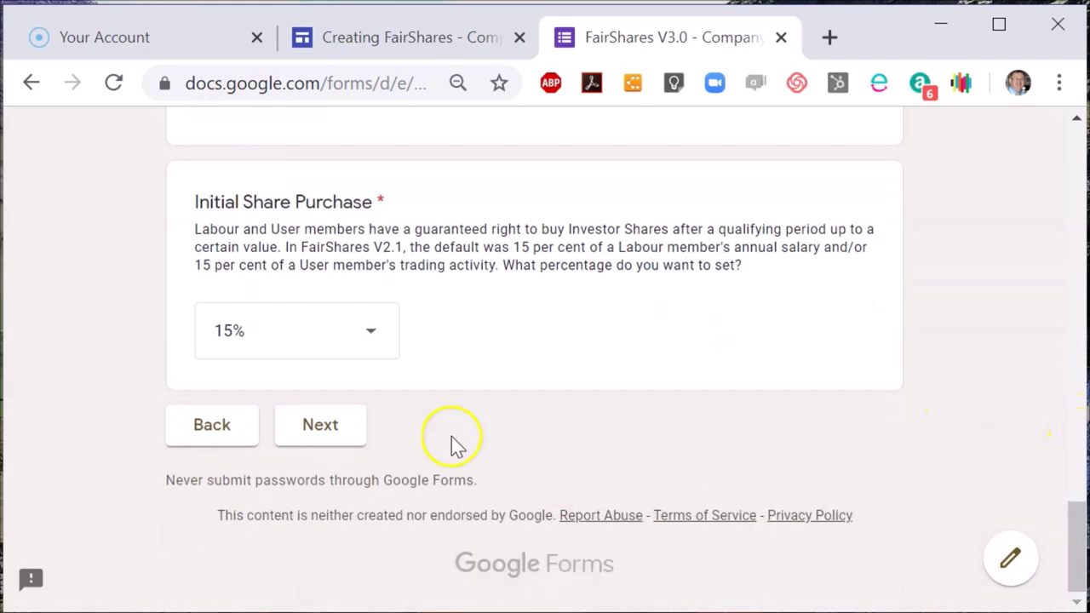
click(313, 433)
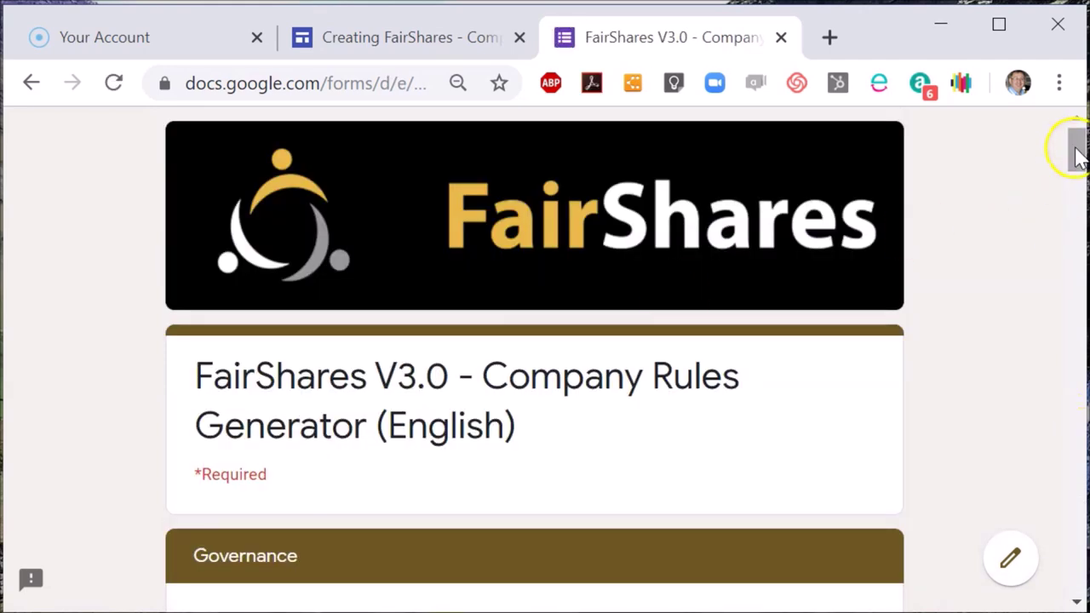
drag(1075, 151, 1075, 189)
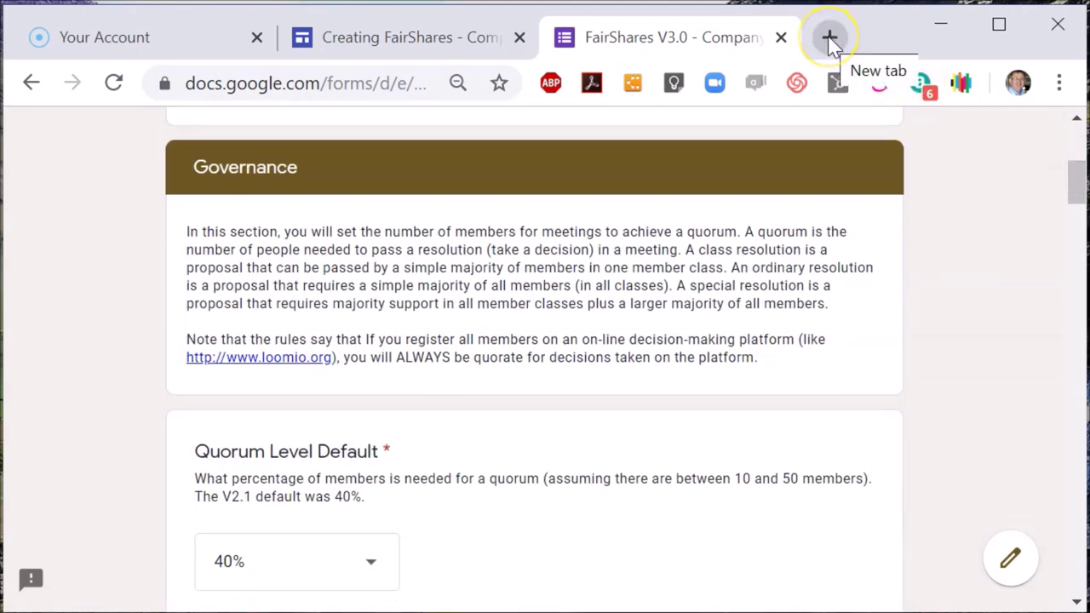
- Load fairshares.coop/wiki in a new tab and look up its Special Resolution page
click(830, 39)
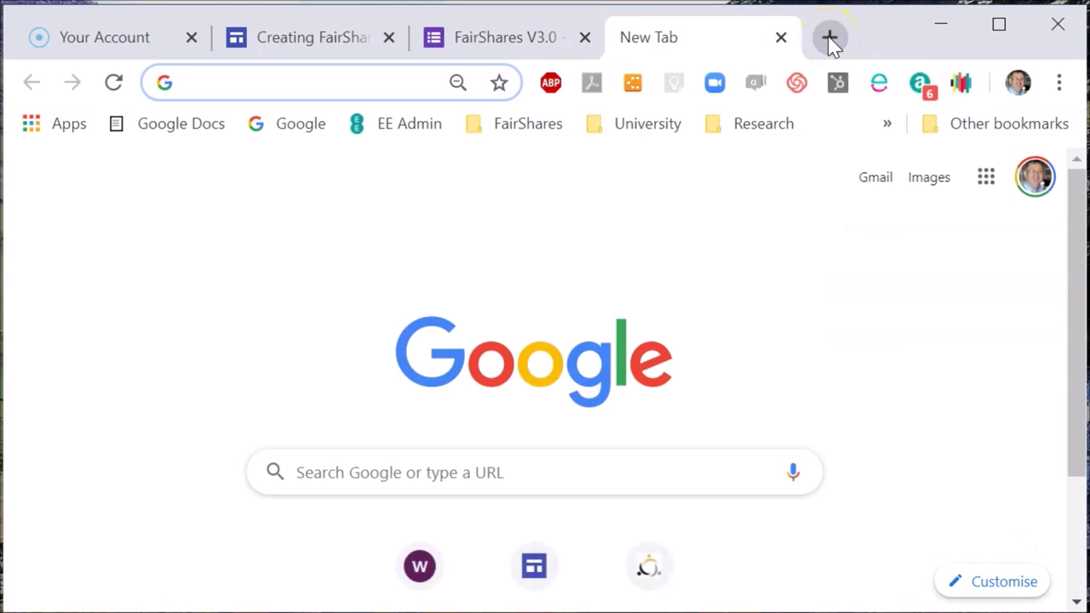
text(fairshares)
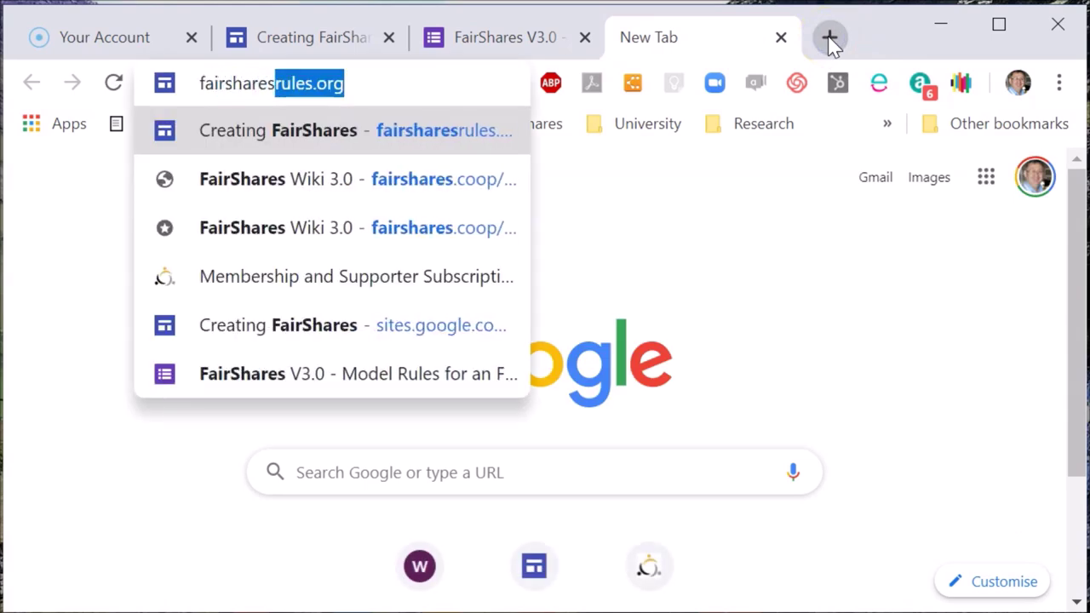
text(.coop/wiki)
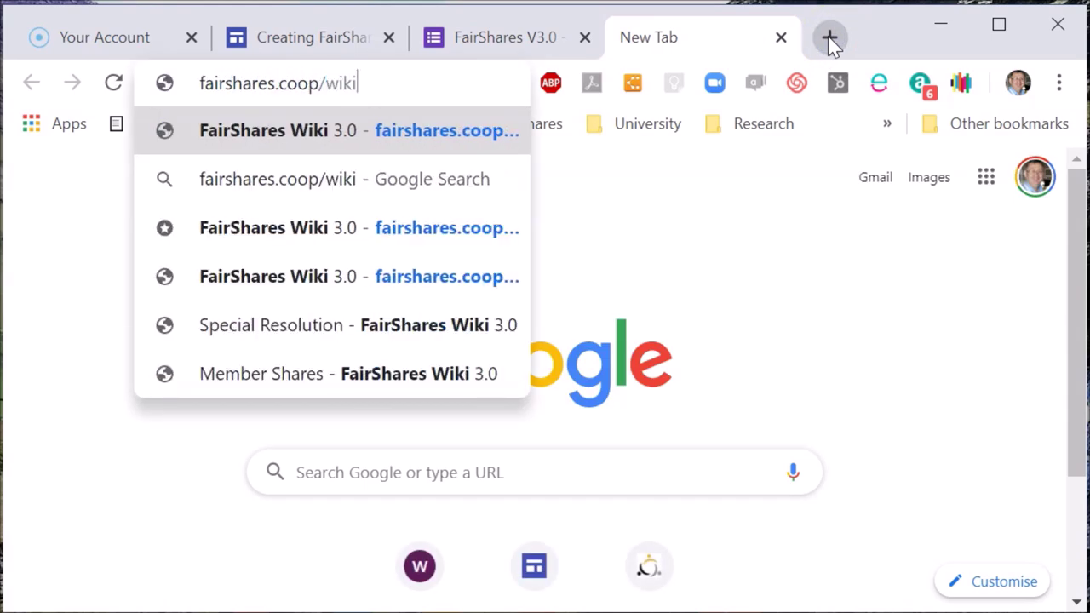
key(Return)
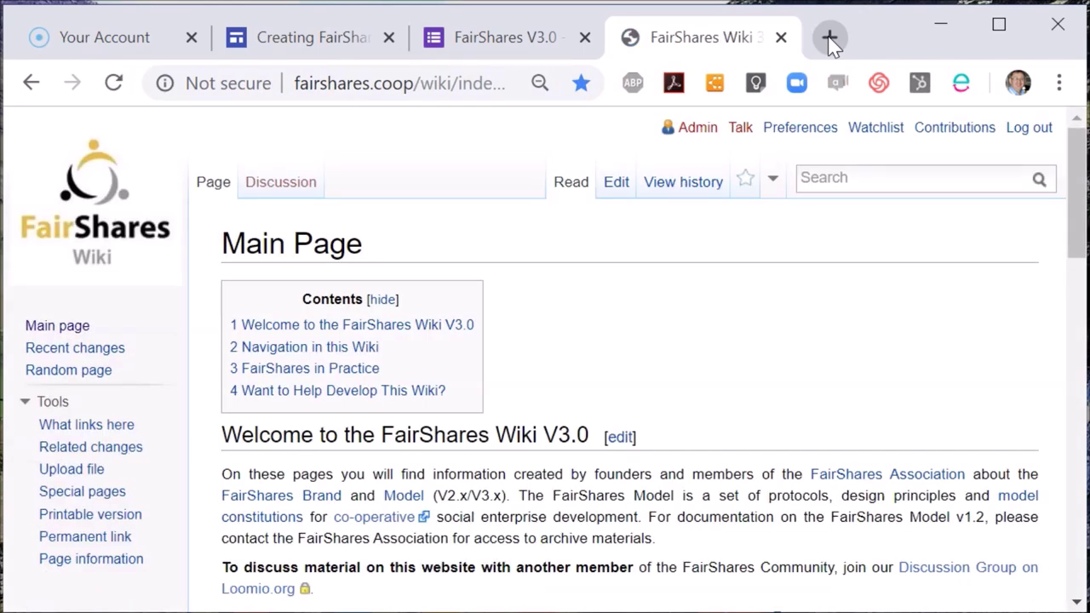
click(824, 176)
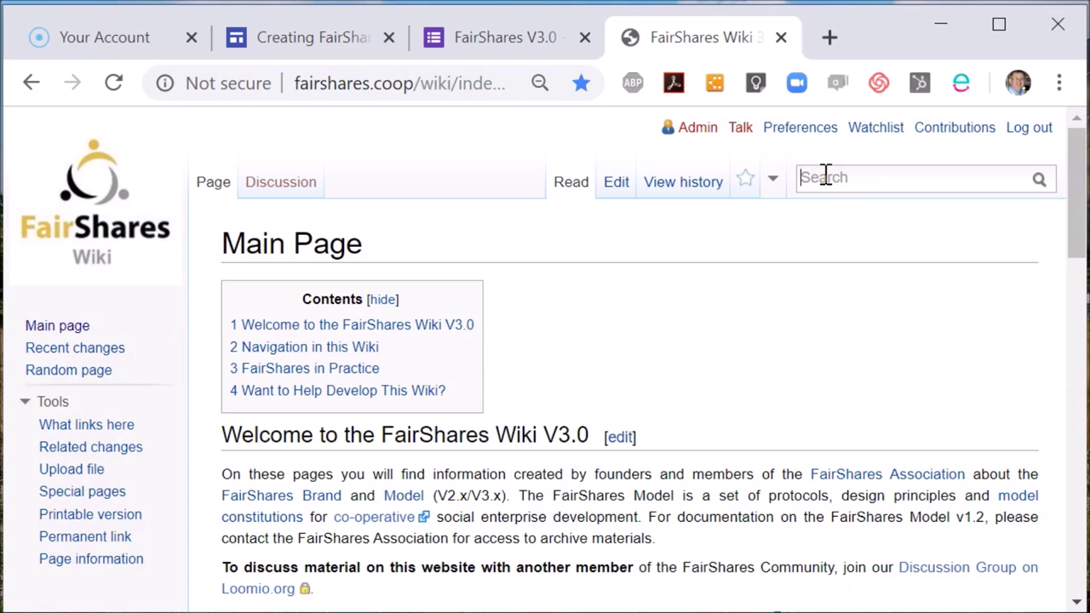
text(Special Resolution)
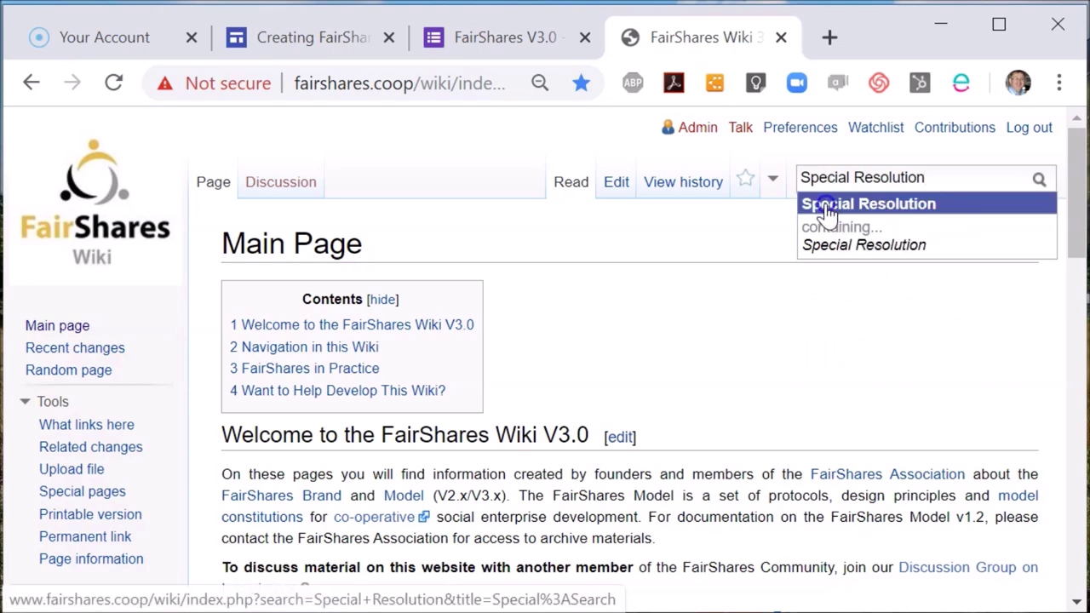
click(826, 213)
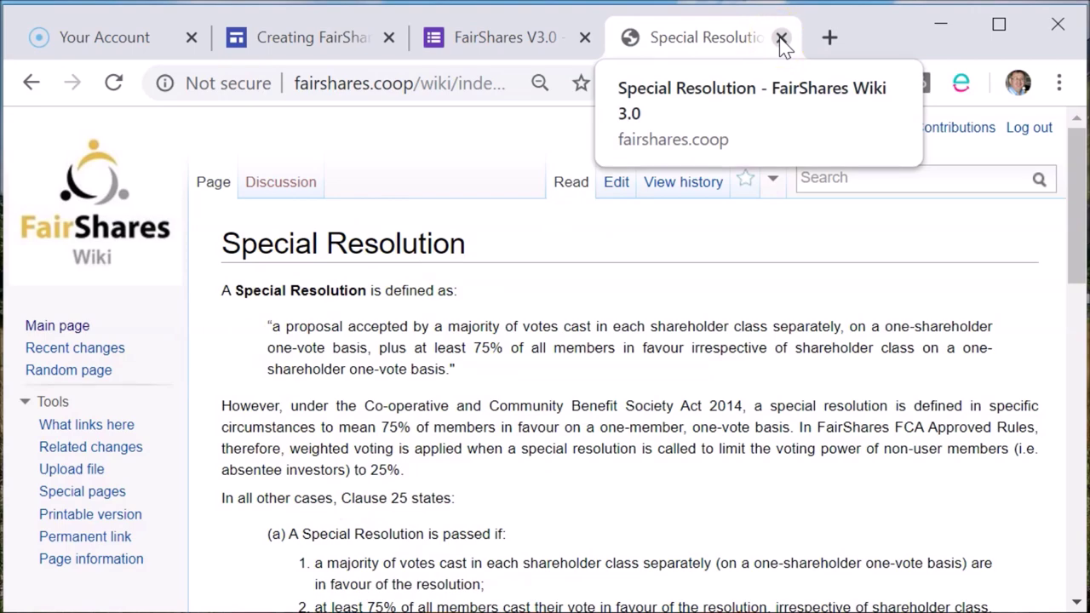
click(781, 37)
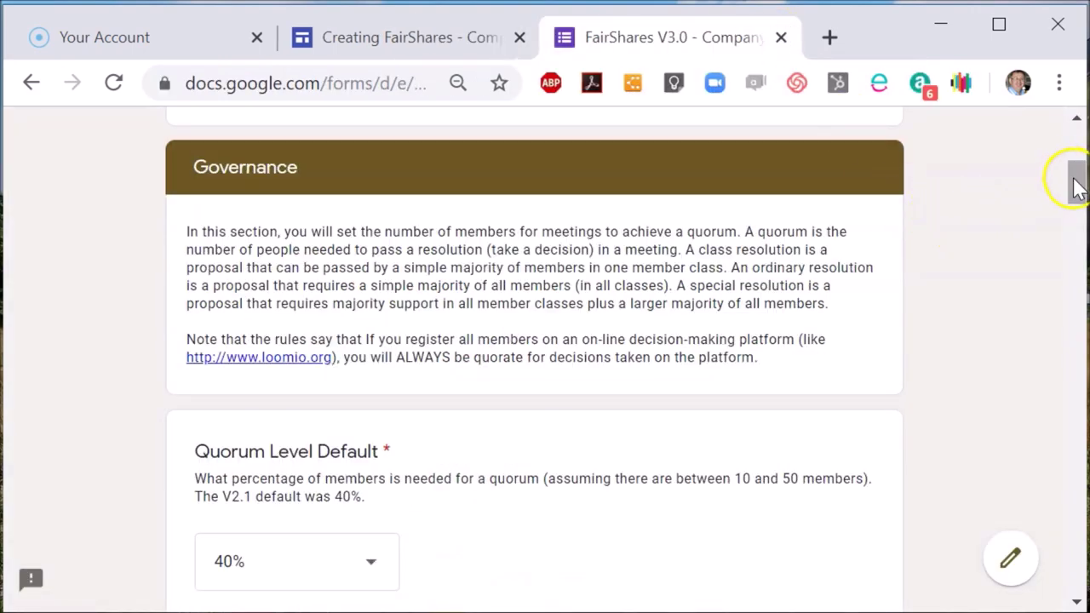
- Leave the Governance answers unchanged and advance to the wage solidarity and surplus page
drag(1075, 182, 1085, 559)
click(323, 535)
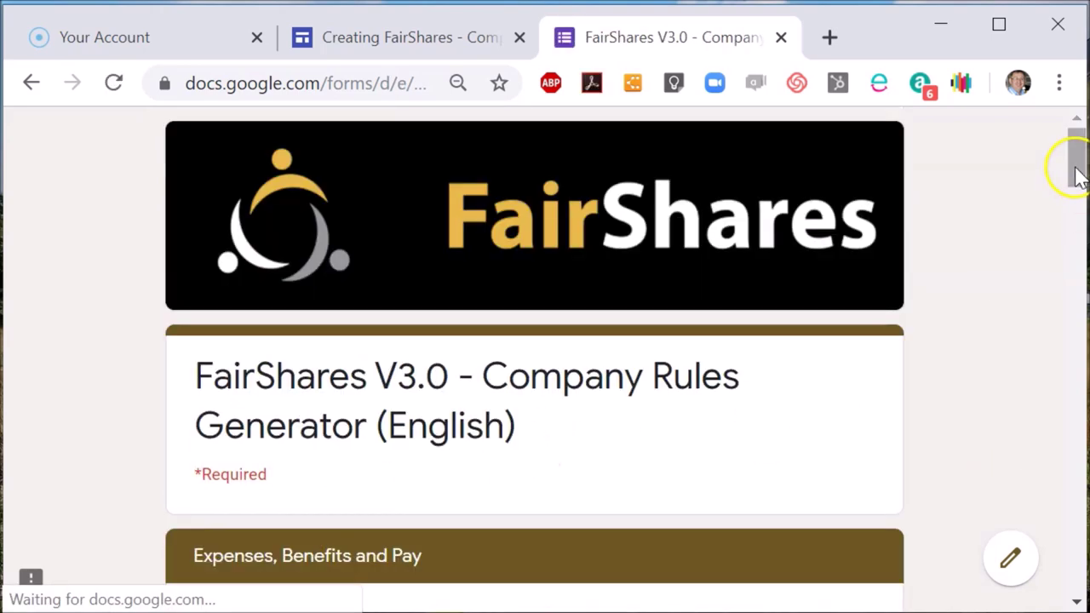
drag(1075, 170, 1075, 227)
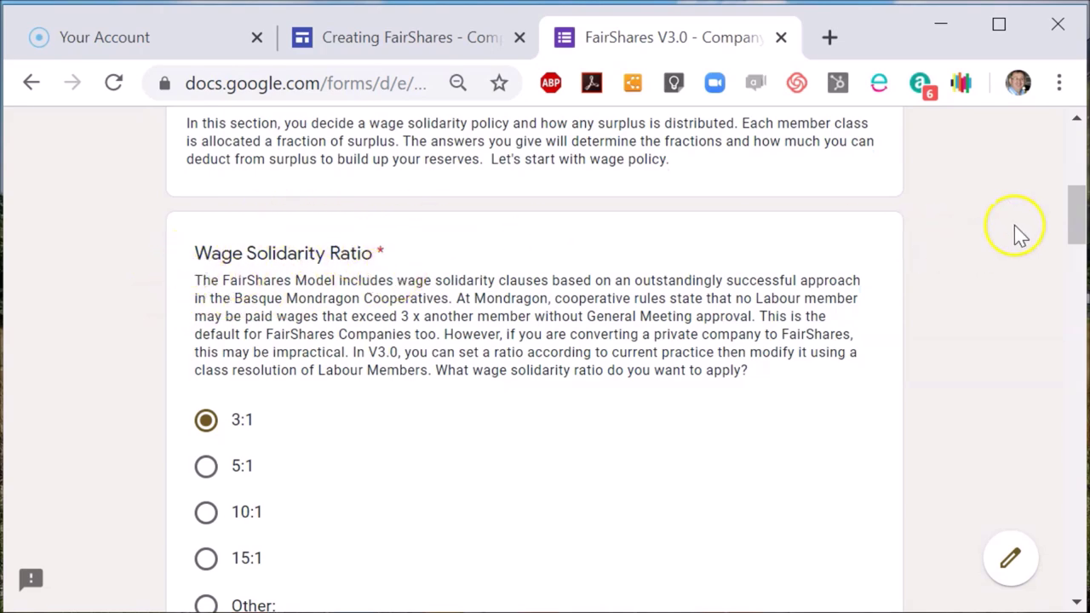
- Keep 0.35 as the User Share Fraction with other surplus defaults, and continue
drag(1075, 227, 1075, 284)
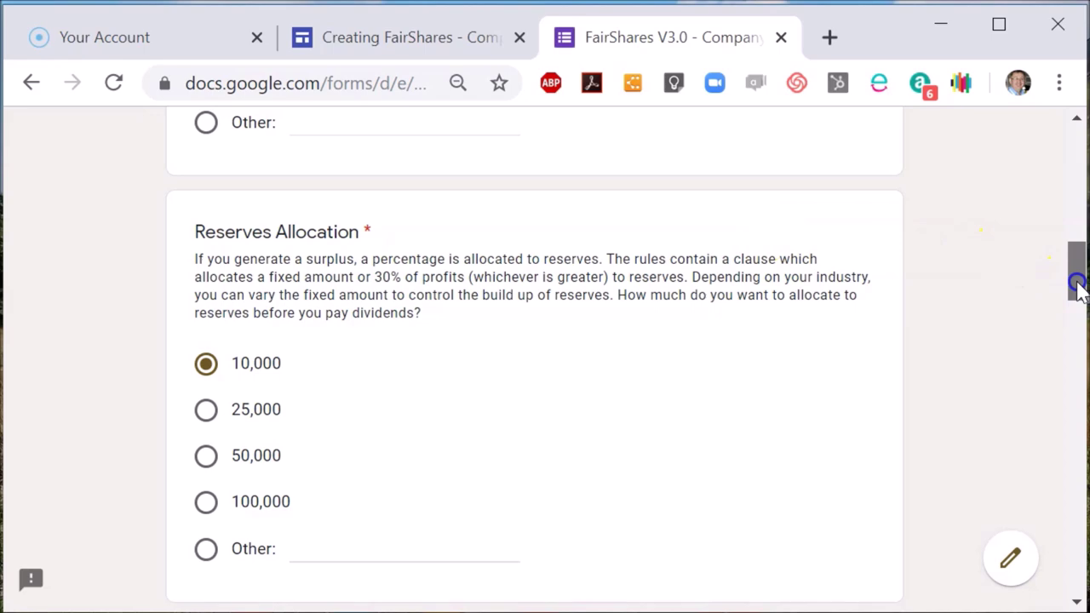
drag(1076, 285, 1078, 400)
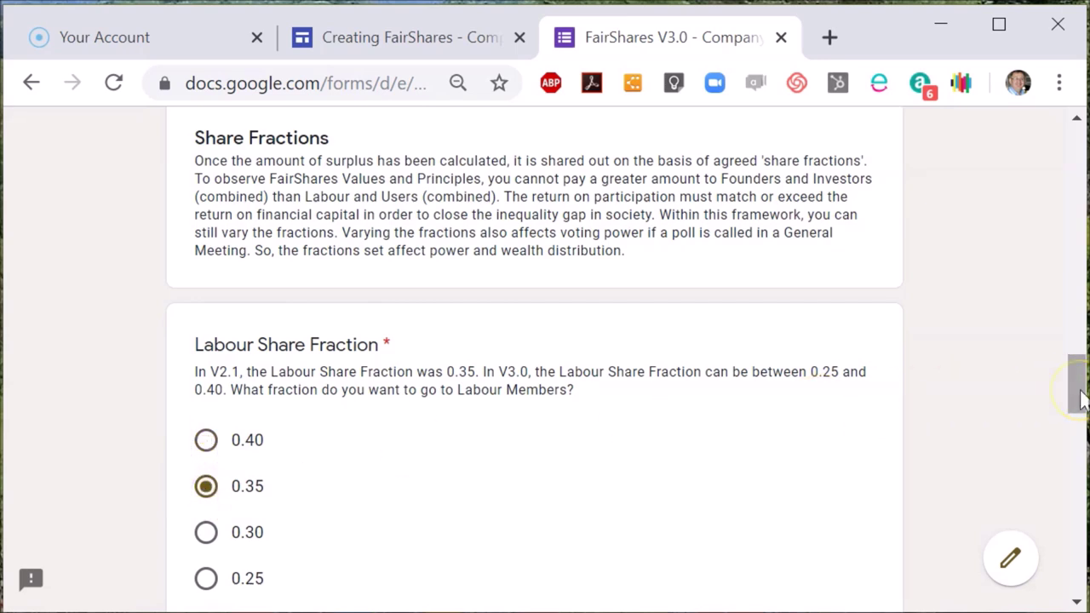
drag(1078, 392, 1078, 446)
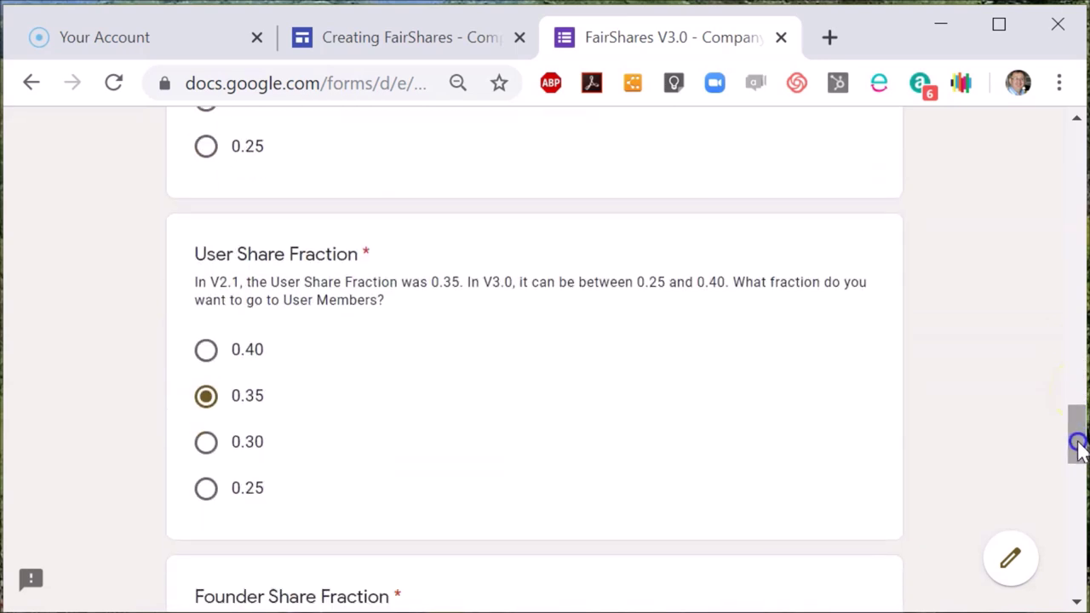
click(211, 356)
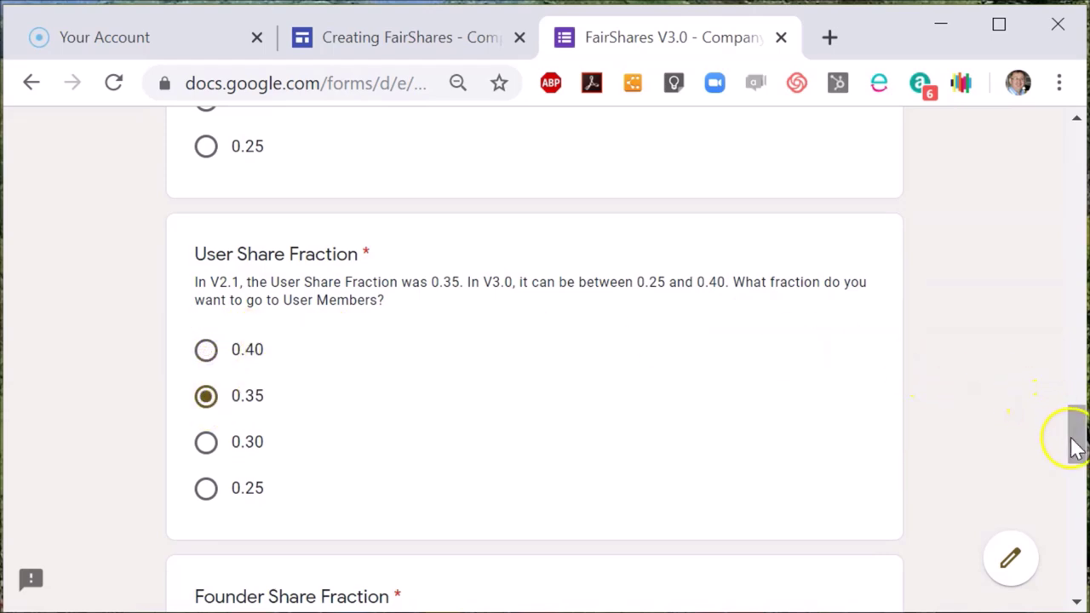
drag(1072, 443, 1078, 571)
click(312, 418)
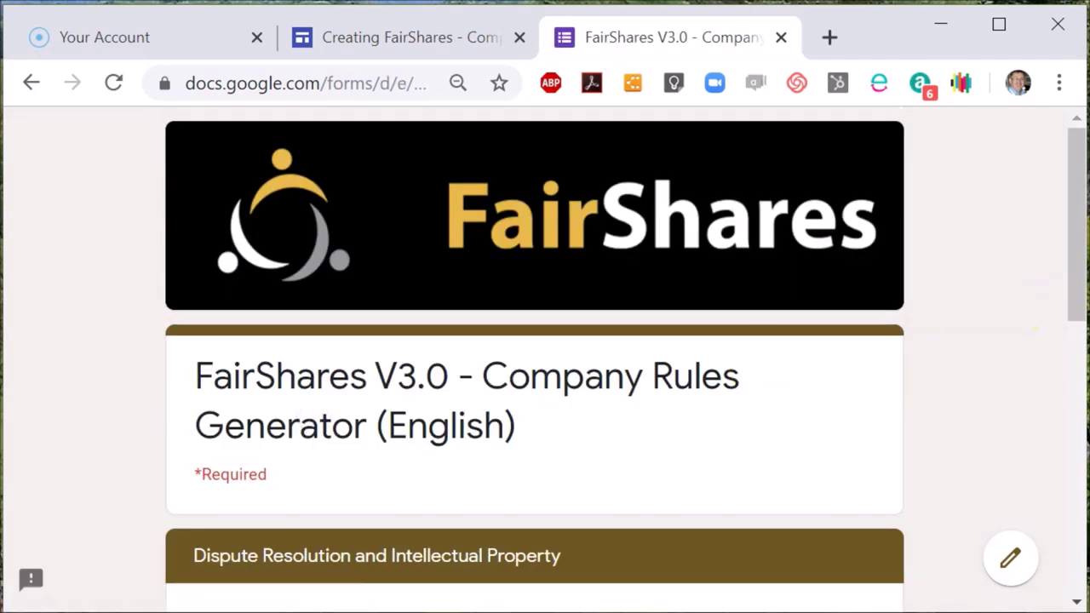
- Advance to Finalising Your Rules and select Word Document as the follow-up service
drag(1082, 285, 1080, 409)
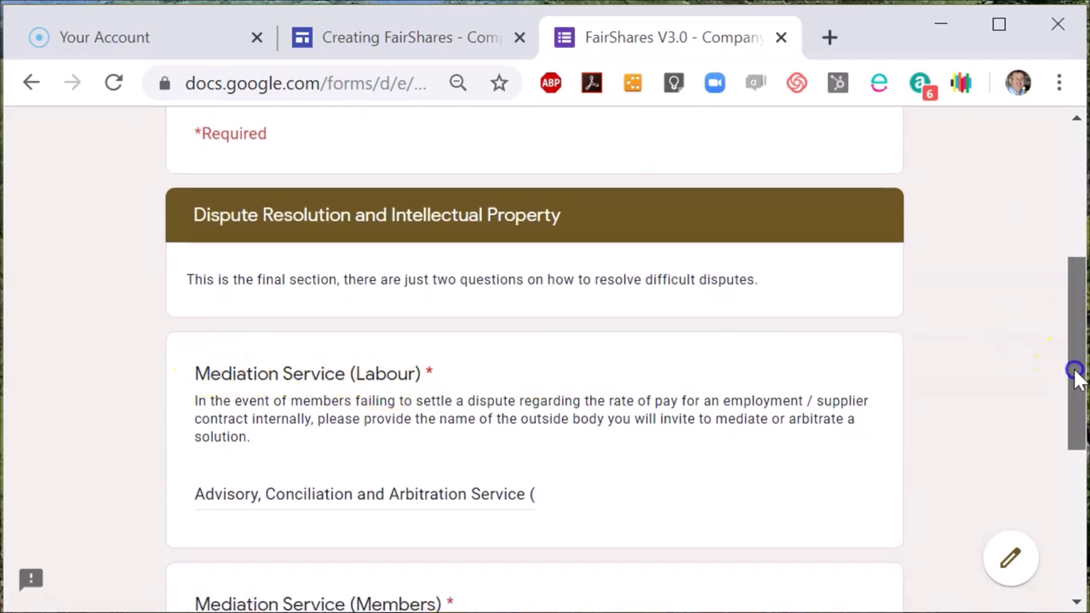
drag(1078, 377, 1076, 516)
click(324, 427)
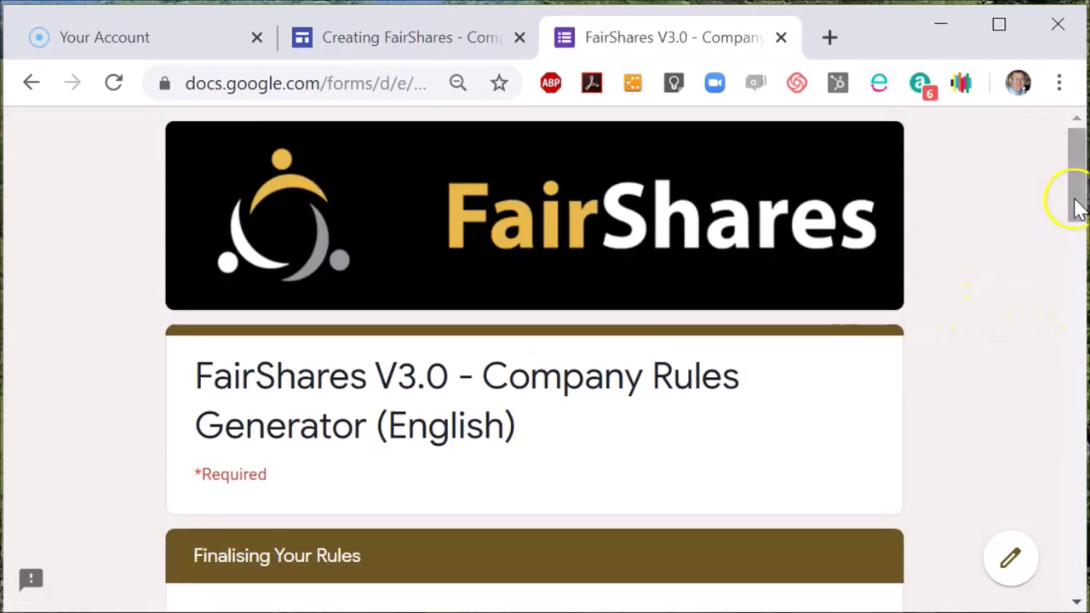
drag(1078, 204, 1077, 368)
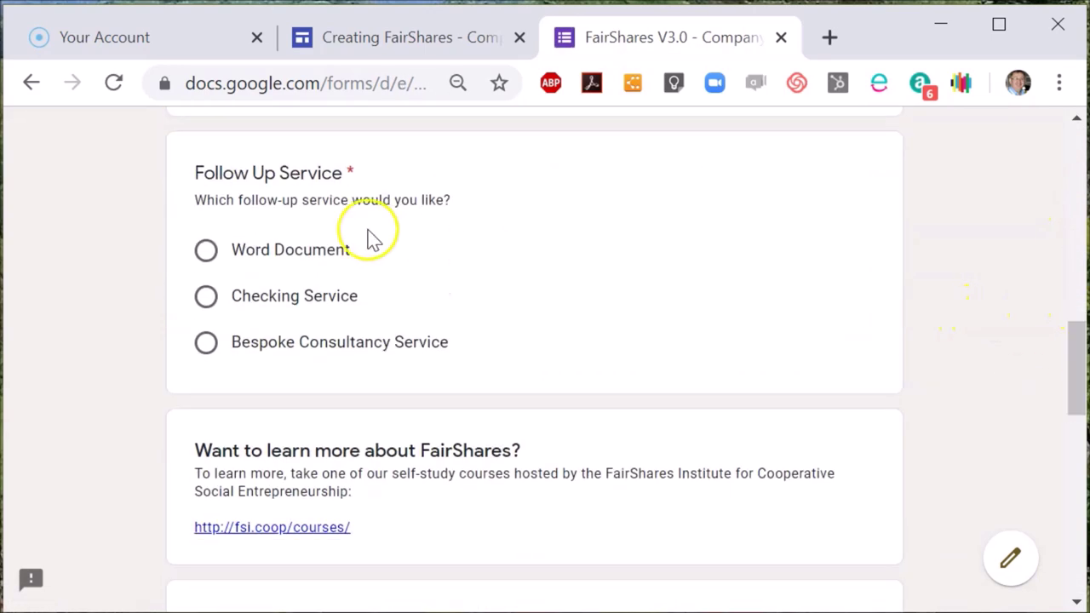
click(300, 254)
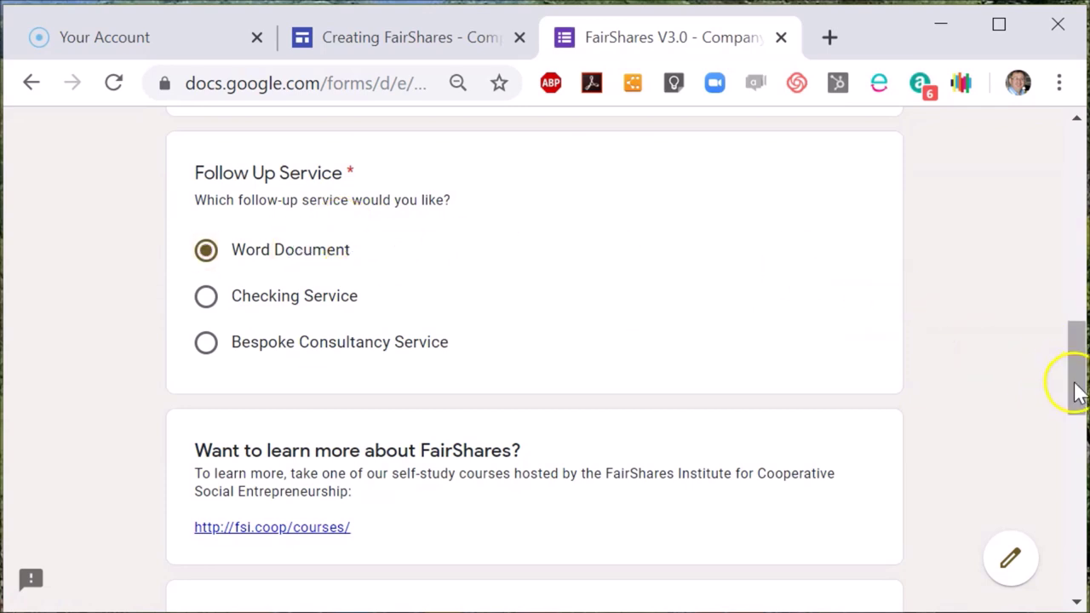
- Go to the final page and submit the completed rules generator form
drag(1078, 394, 1064, 545)
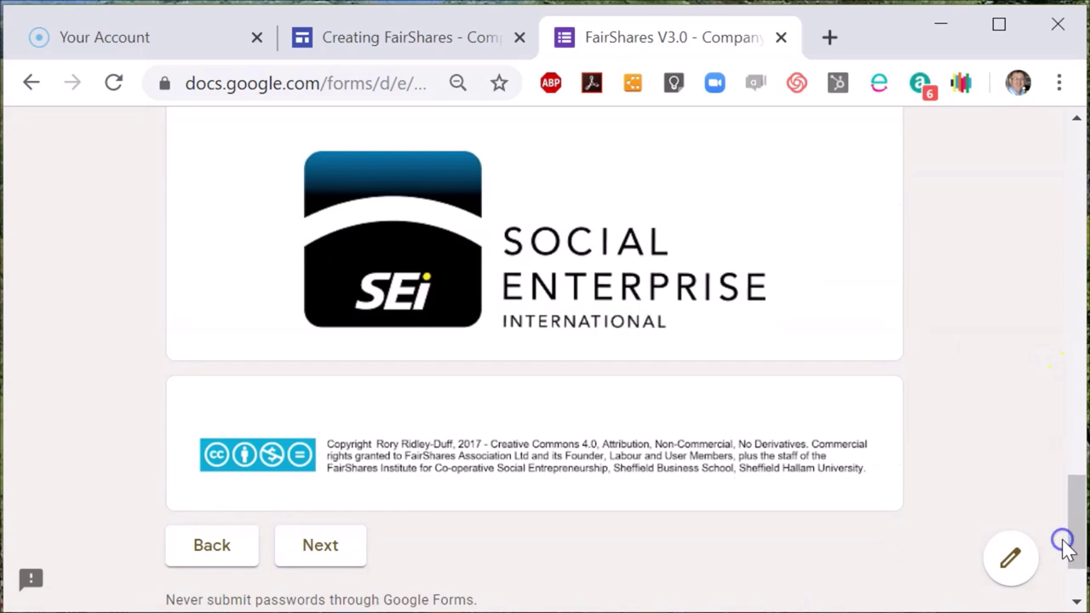
click(311, 543)
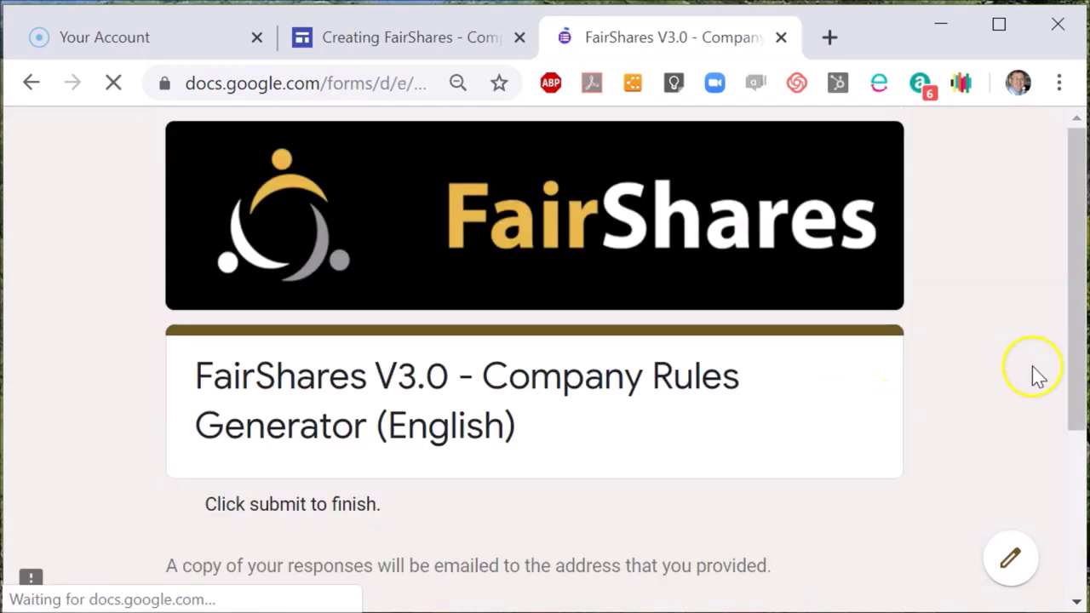
drag(1072, 389, 1071, 503)
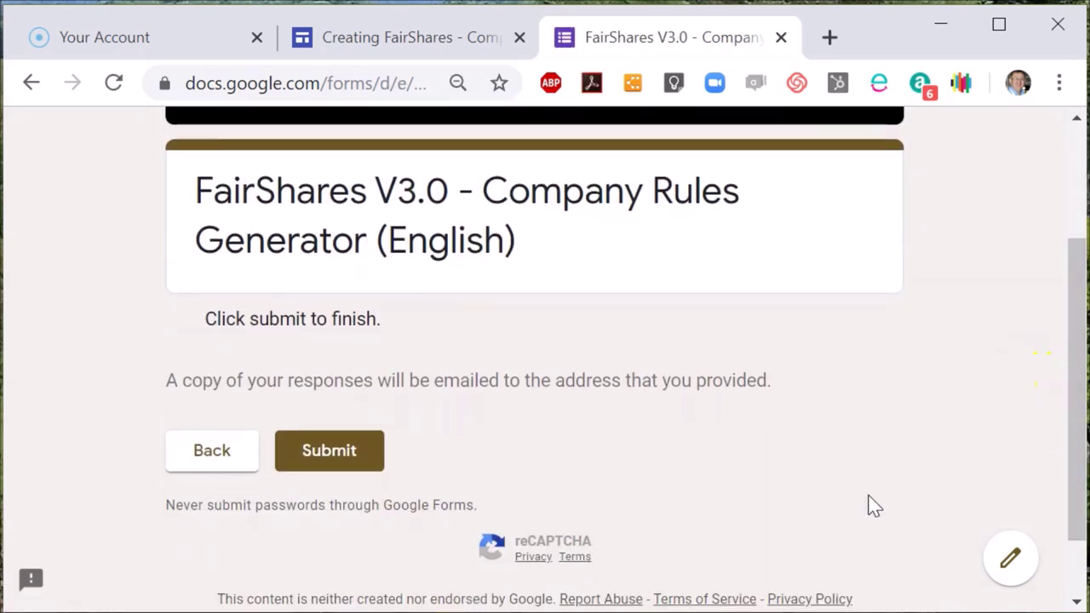
click(327, 463)
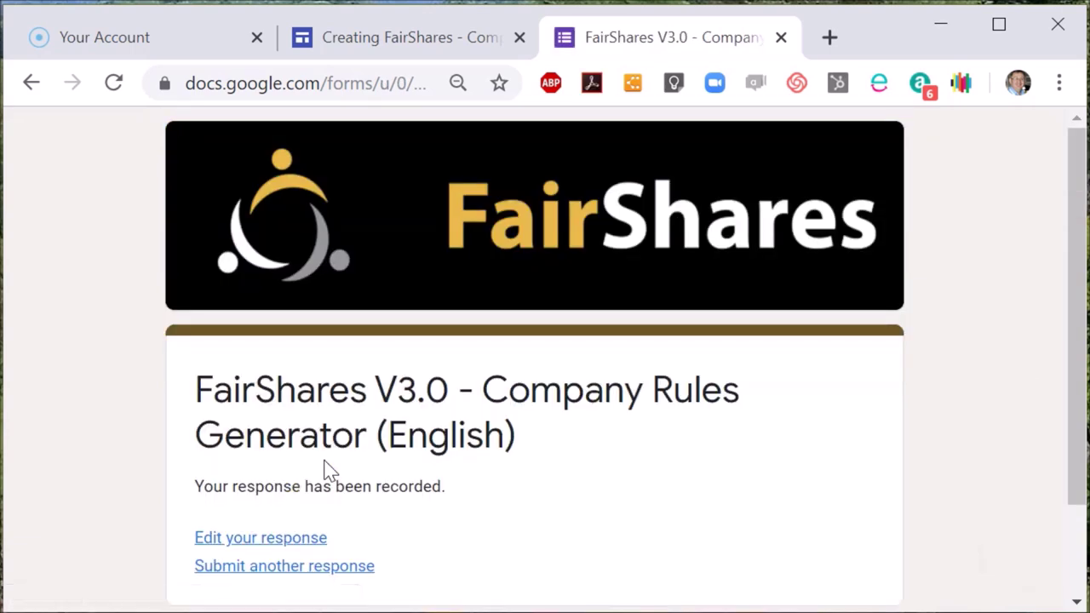
- Search for 'gmail' in a new browser tab and open Gmail from the results
click(830, 37)
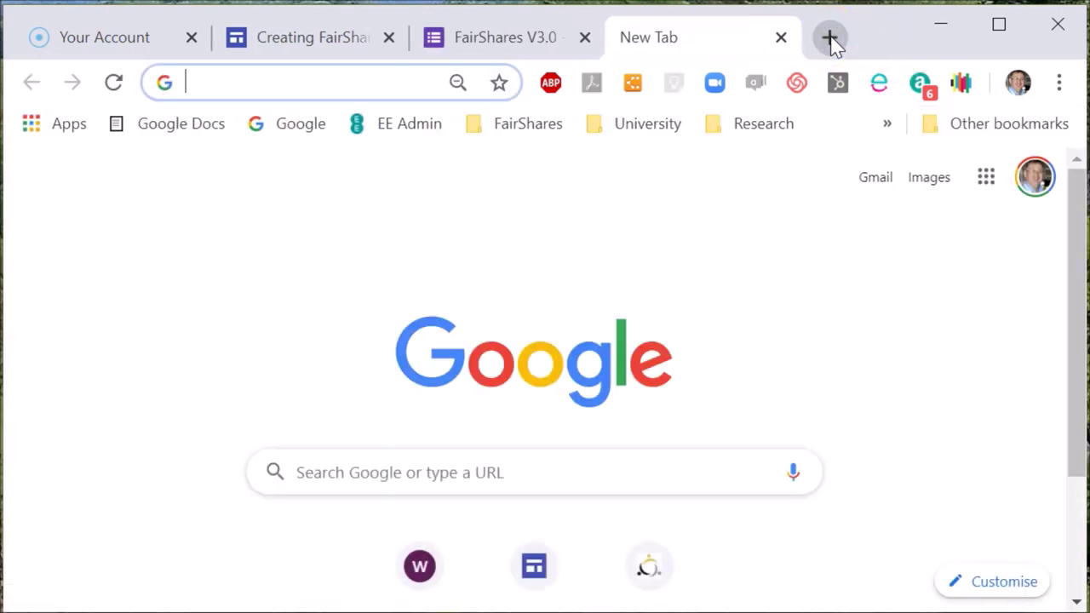
text(gmail)
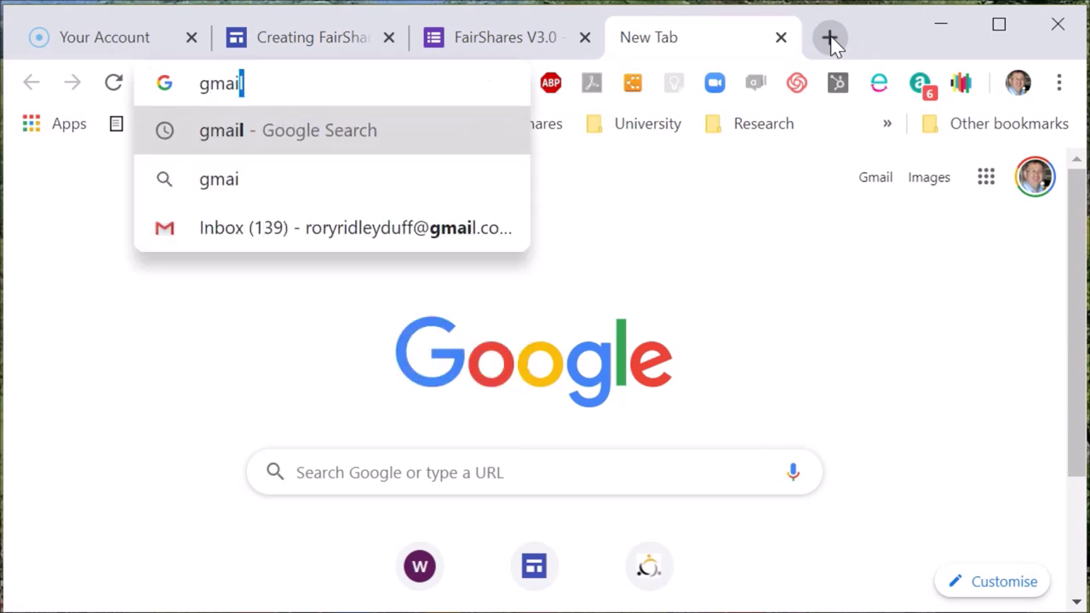
key(Return)
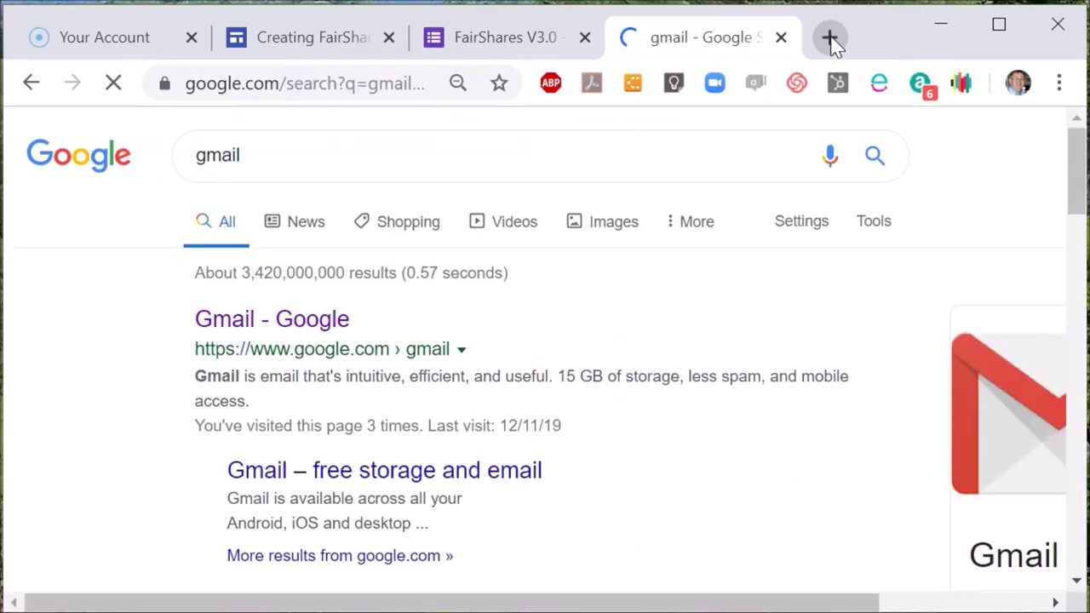
click(286, 327)
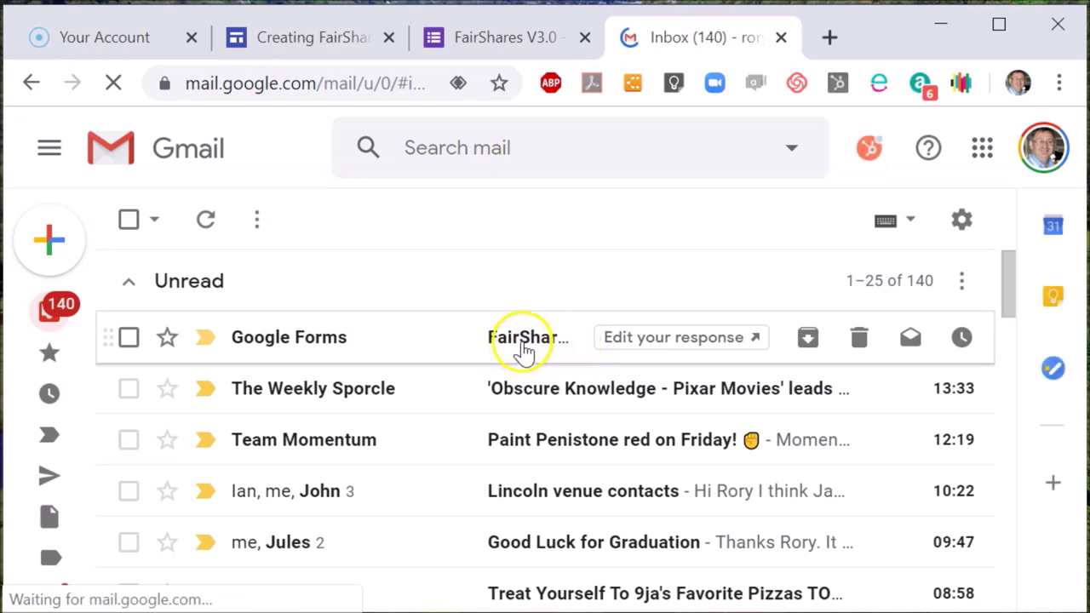
- Open the Google Forms receipt email for FairShares V3.0 and scroll through it
click(524, 345)
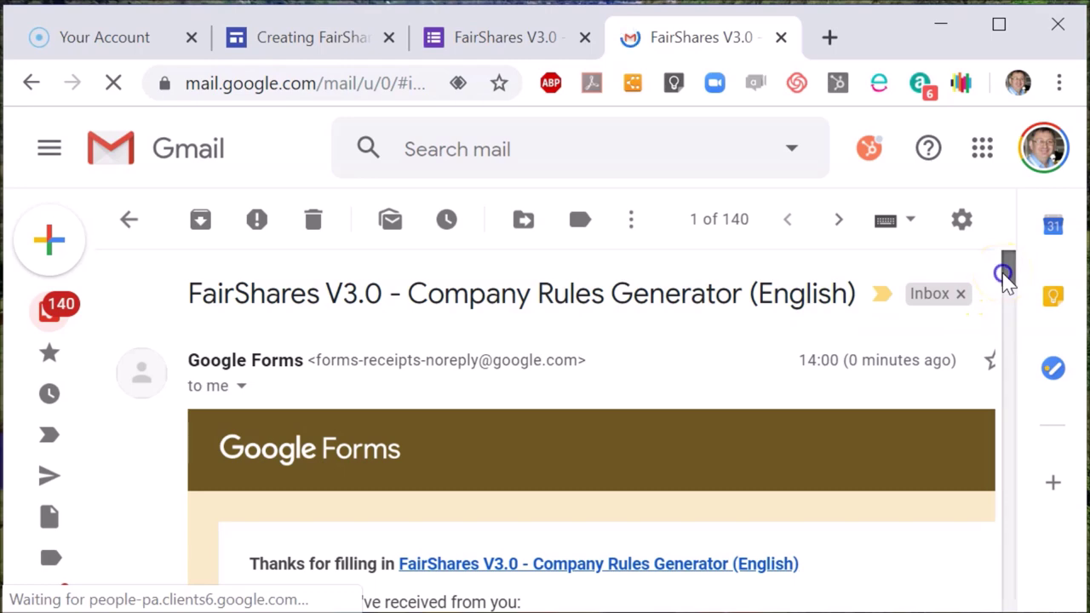
drag(1006, 281, 1005, 274)
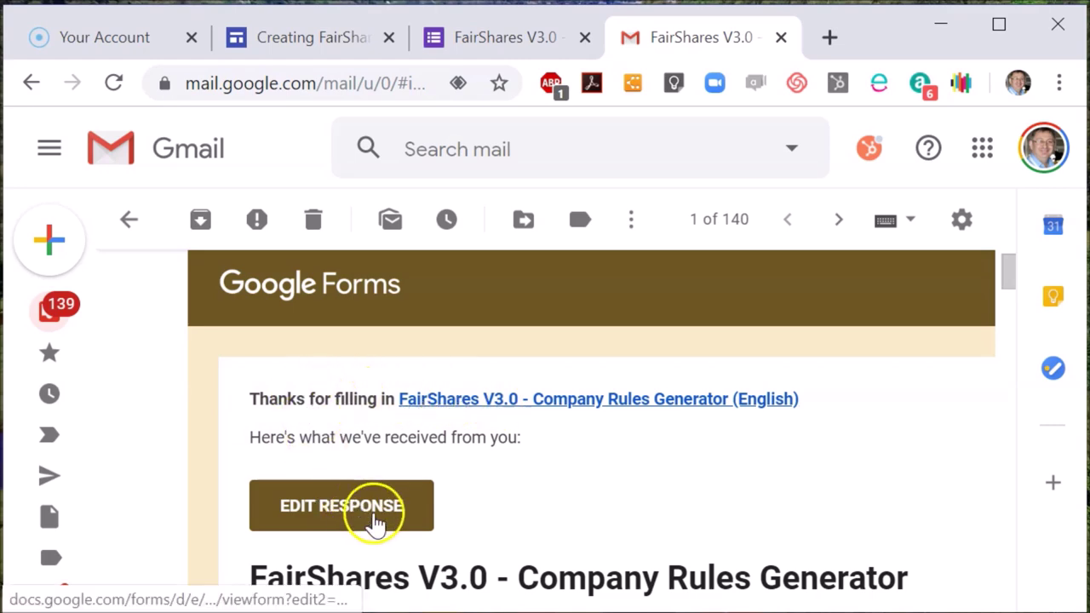
drag(1005, 281, 1003, 330)
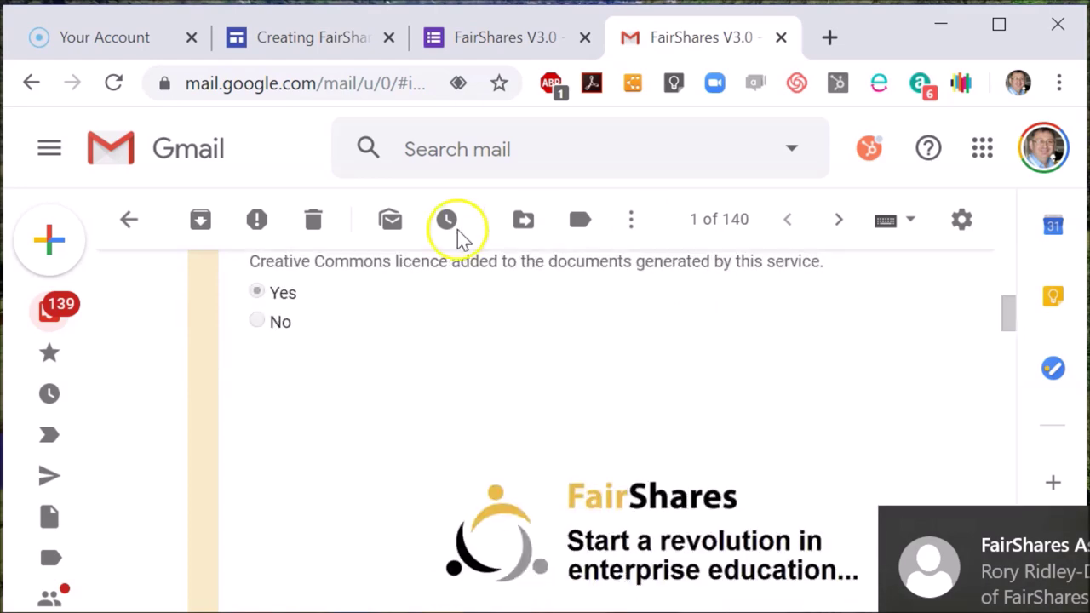
- Return to the inbox and collapse the Unread group of emails
click(133, 223)
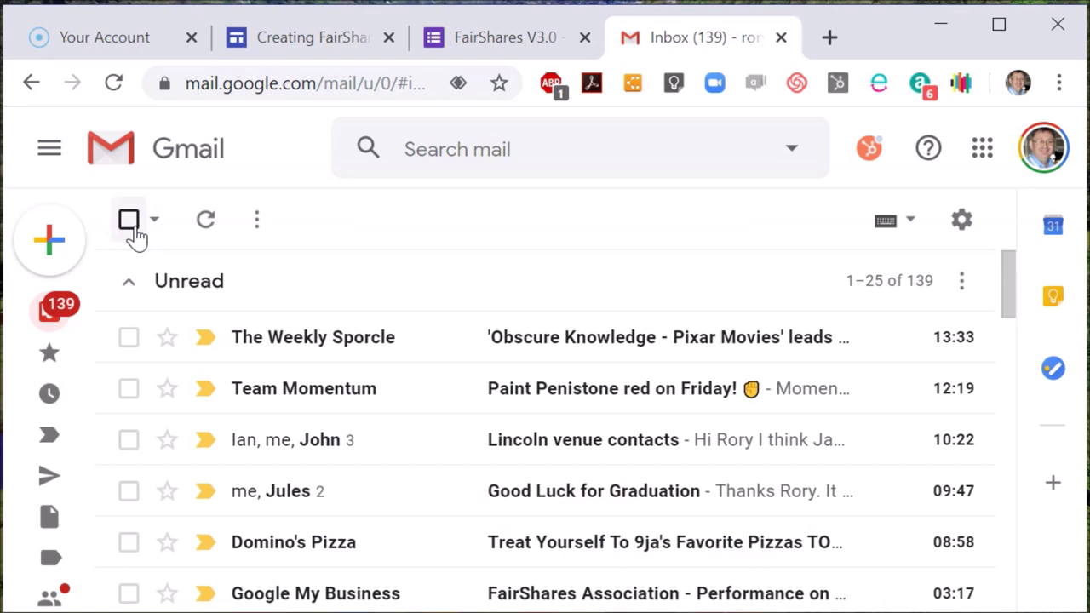
click(1007, 276)
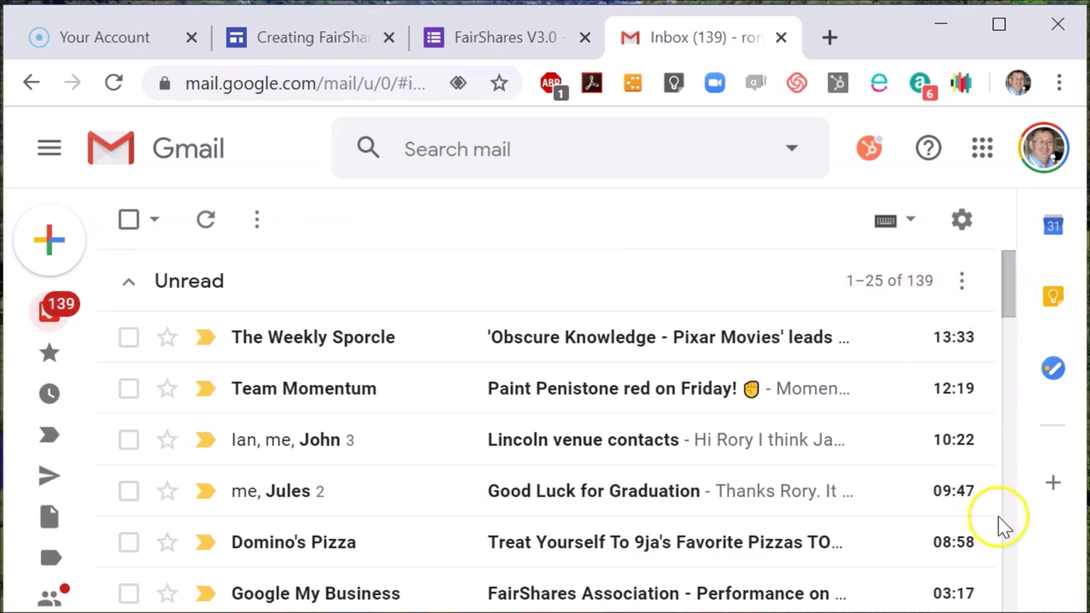
click(189, 283)
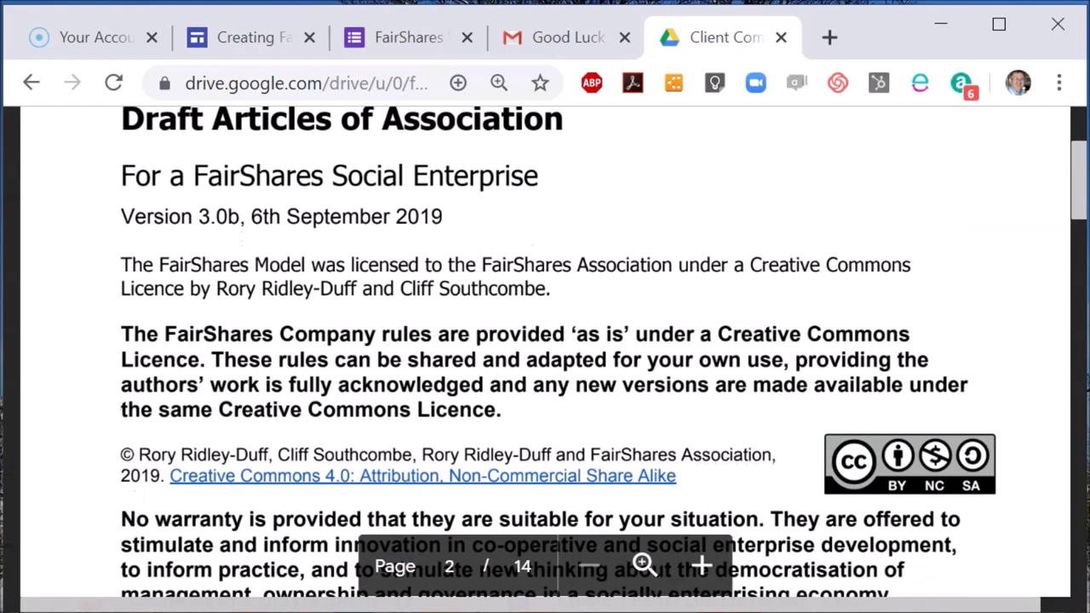
- Scroll the Create a Better Life Ltd Draft Articles PDF down to the page 3 definitions
scroll(545, 352, down, 10)
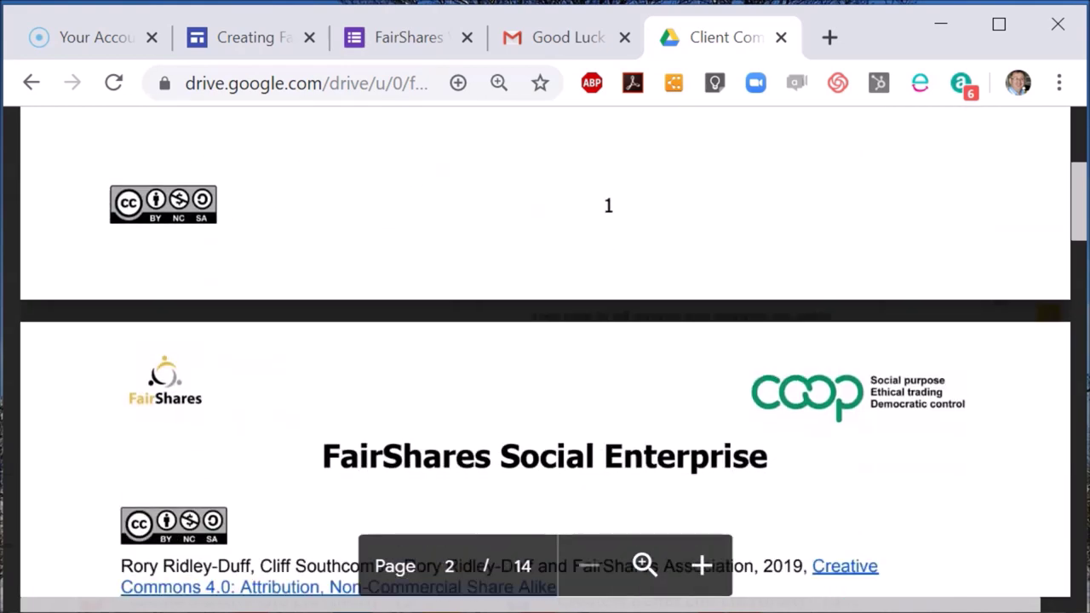
scroll(545, 353, down, 5)
scroll(545, 353, down, 3)
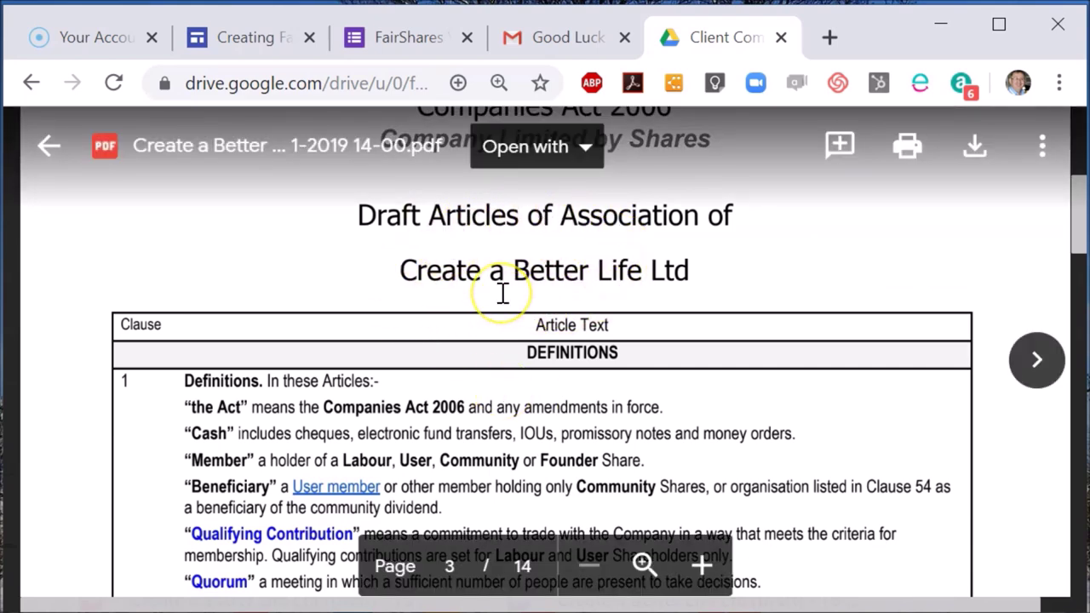
scroll(503, 292, down, 3)
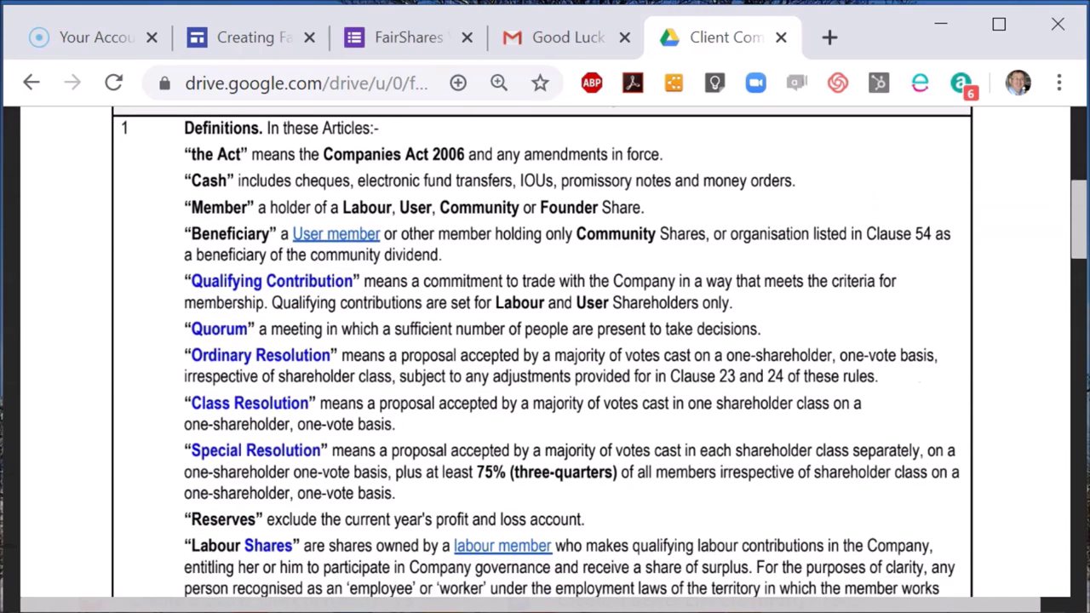
scroll(279, 393, down, 3)
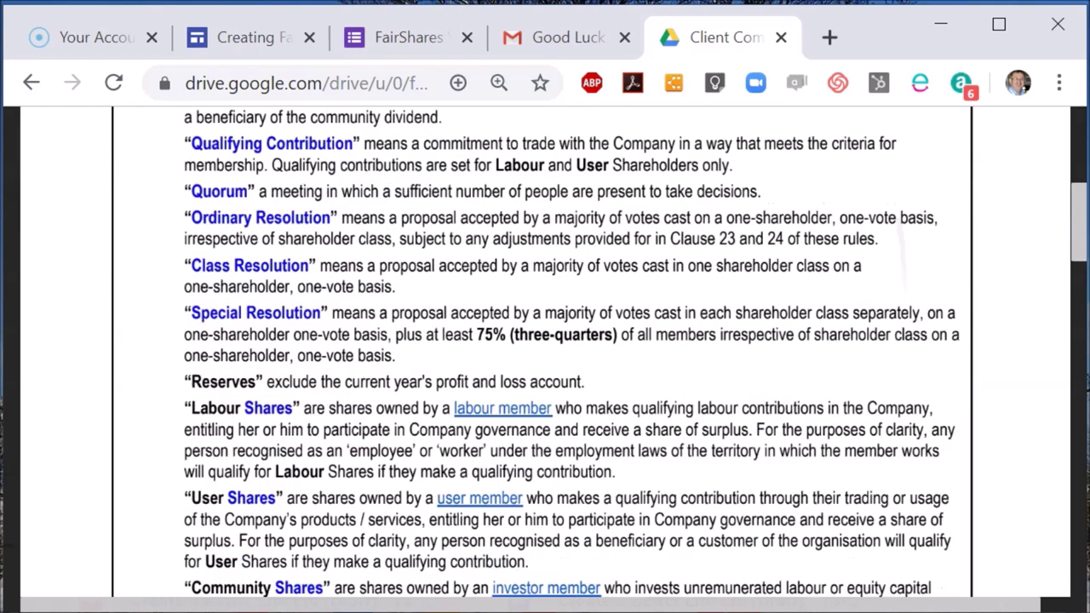